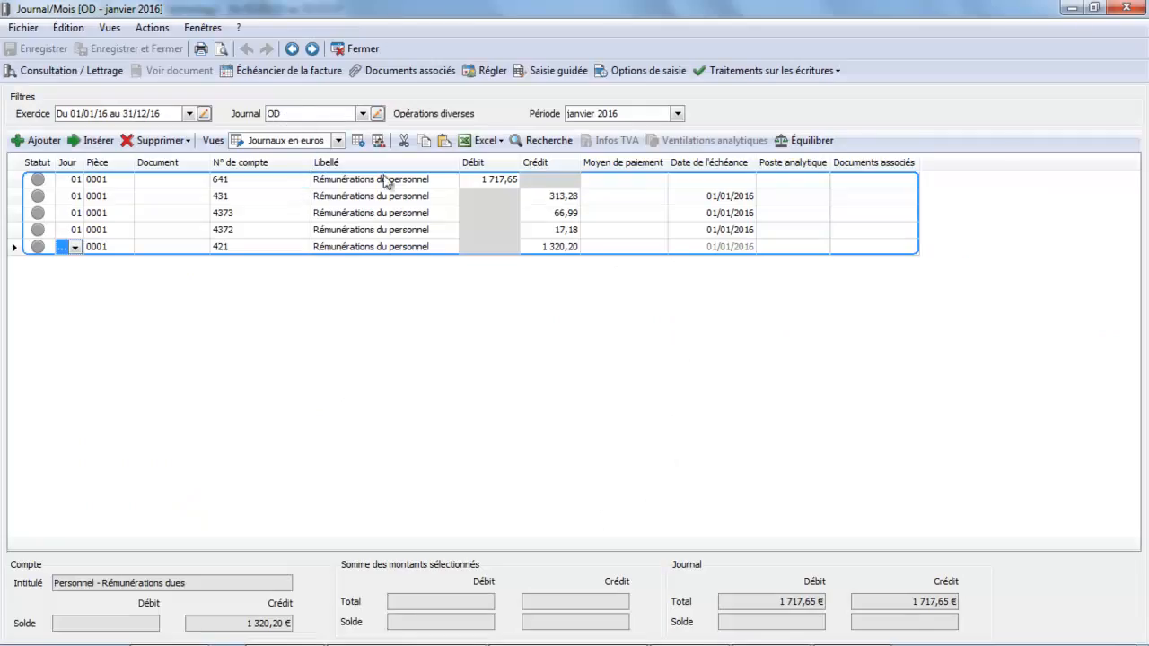
Add a new journal line for entry 0002 and assign it account 6451 (Cotisations à l'URSSAF)
{"action": "left_click", "coordinate": [41, 141]}
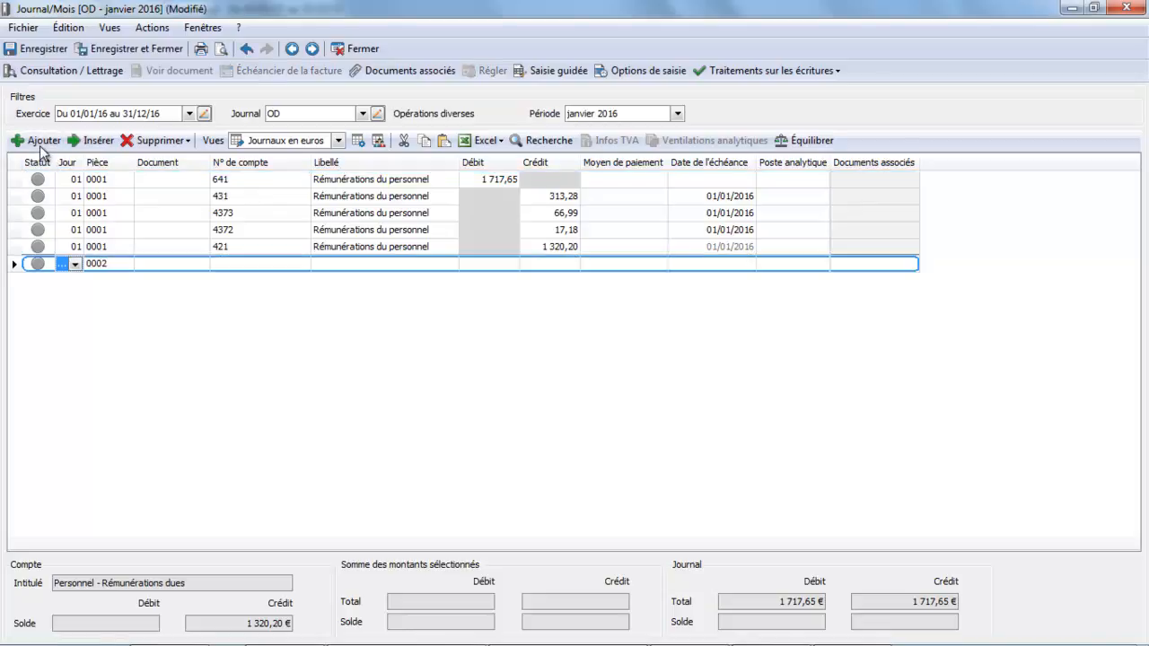
{"action": "left_click", "coordinate": [222, 265]}
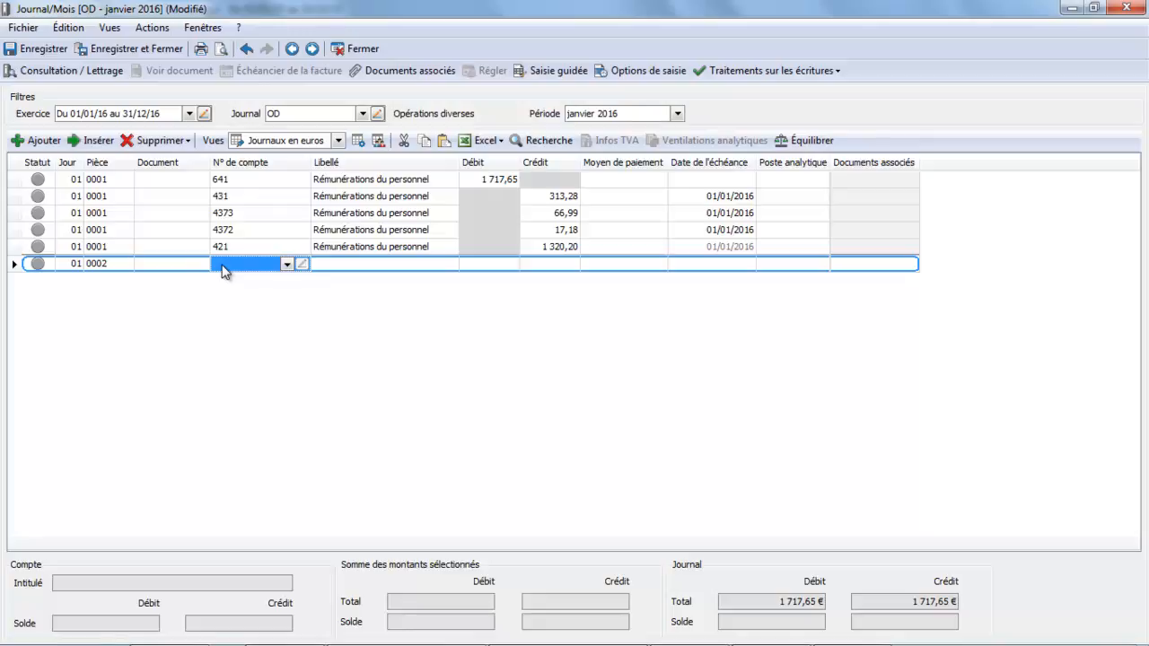
{"action": "left_click", "coordinate": [222, 265]}
{"action": "type", "text": "6"}
{"action": "left_click", "coordinate": [221, 264]}
{"action": "type", "text": "45"}
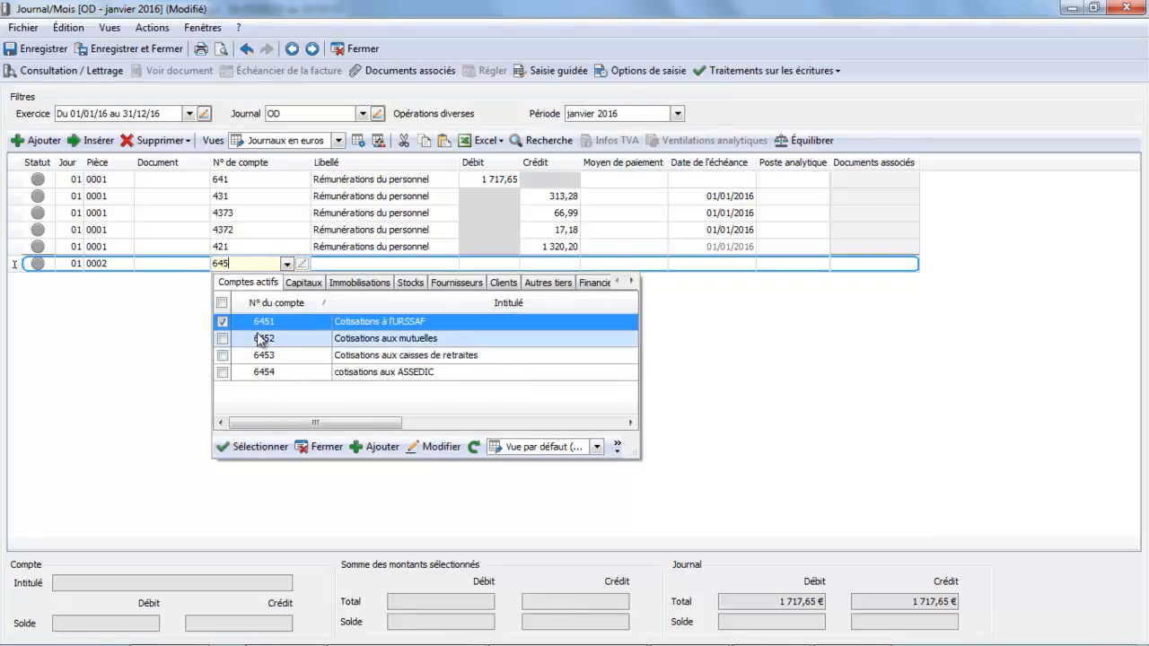
{"action": "double_click", "coordinate": [262, 325]}
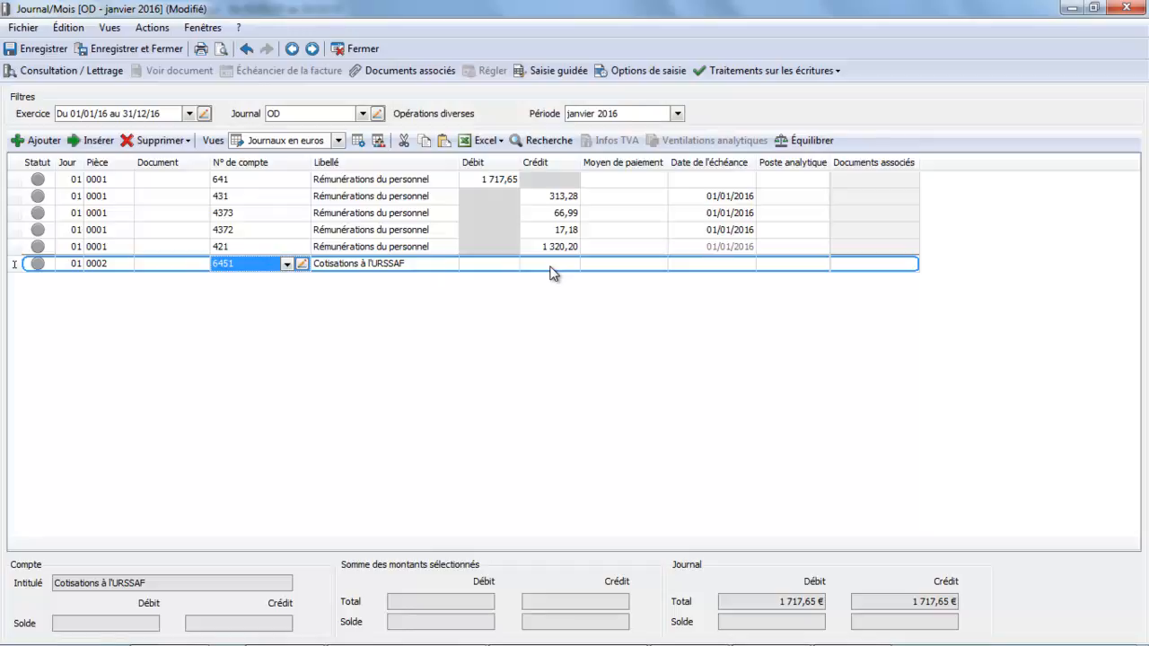
Set the debit of the 6451 line to 283,68 and start another line in entry 0002
{"action": "left_click", "coordinate": [495, 266]}
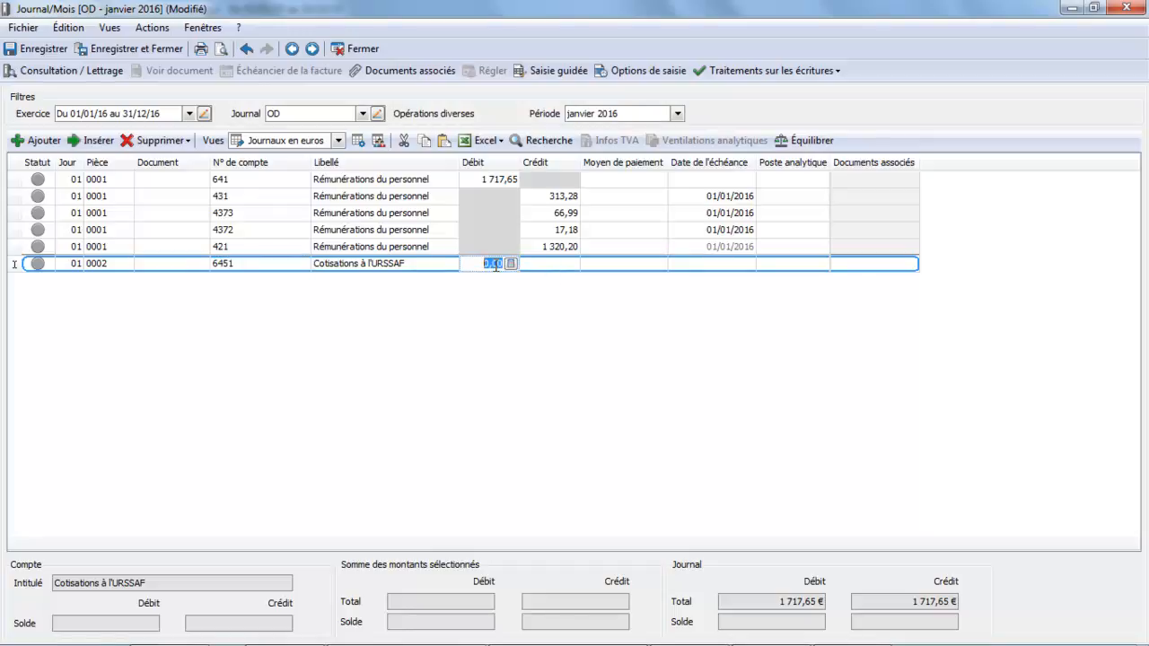
{"action": "type", "text": "253"}
{"action": "type", "text": ","}
{"action": "type", "text": "68"}
{"action": "key", "text": "Return"}
{"action": "key", "text": "Return"}
{"action": "key", "text": "Return"}
{"action": "key", "text": "Return"}
{"action": "key", "text": "Return"}
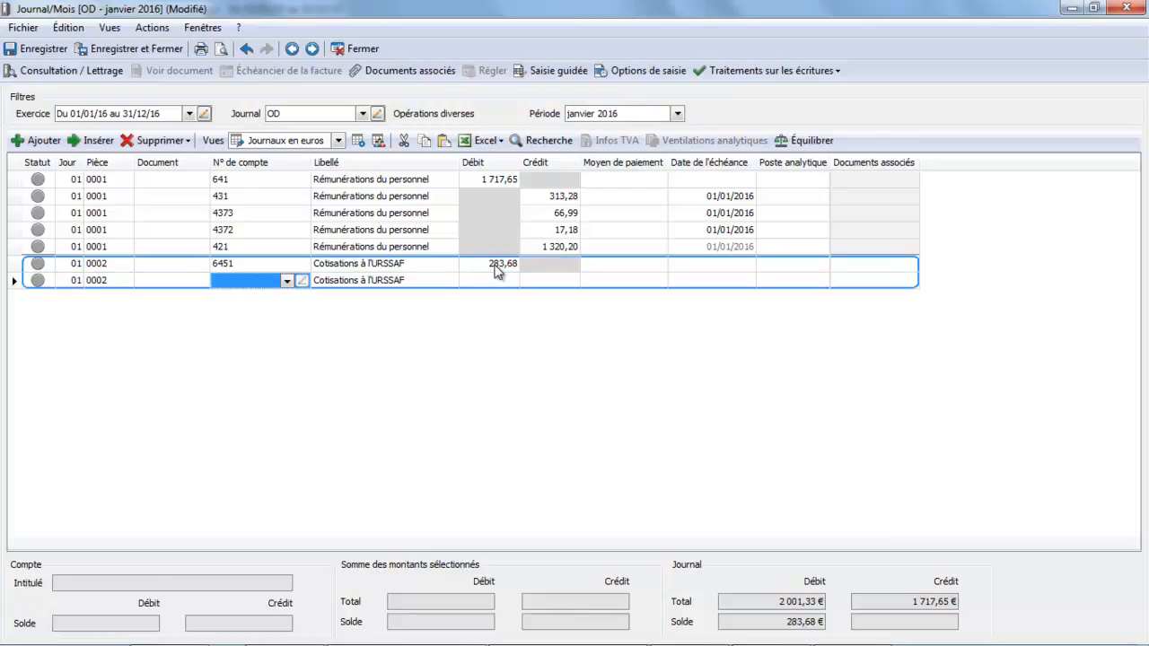
Assign account 6453 (Cotisations aux caisses de retraites) to the new line and label it "Cotisation retraite"
{"action": "type", "text": "6"}
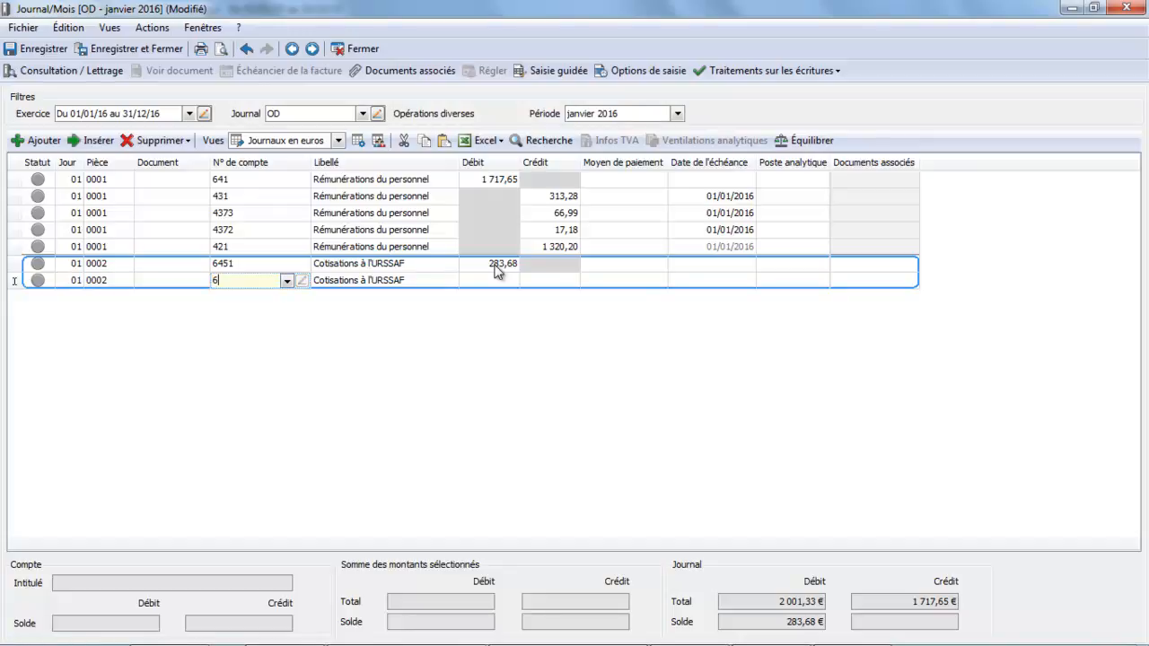
{"action": "type", "text": "45"}
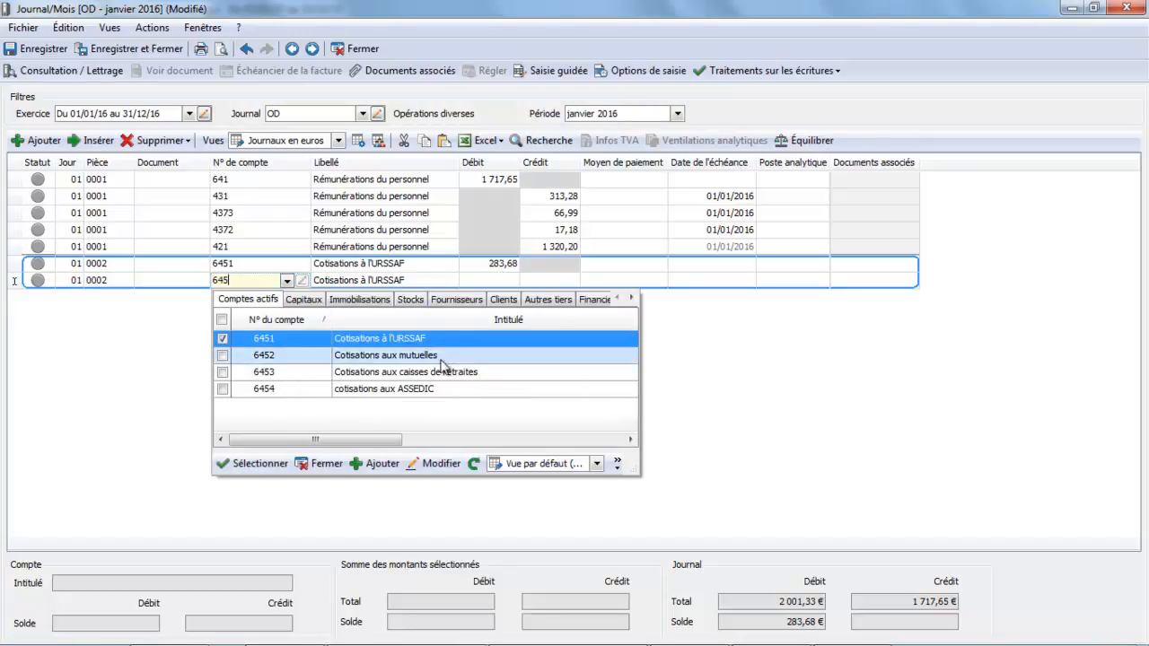
{"action": "left_click", "coordinate": [441, 372]}
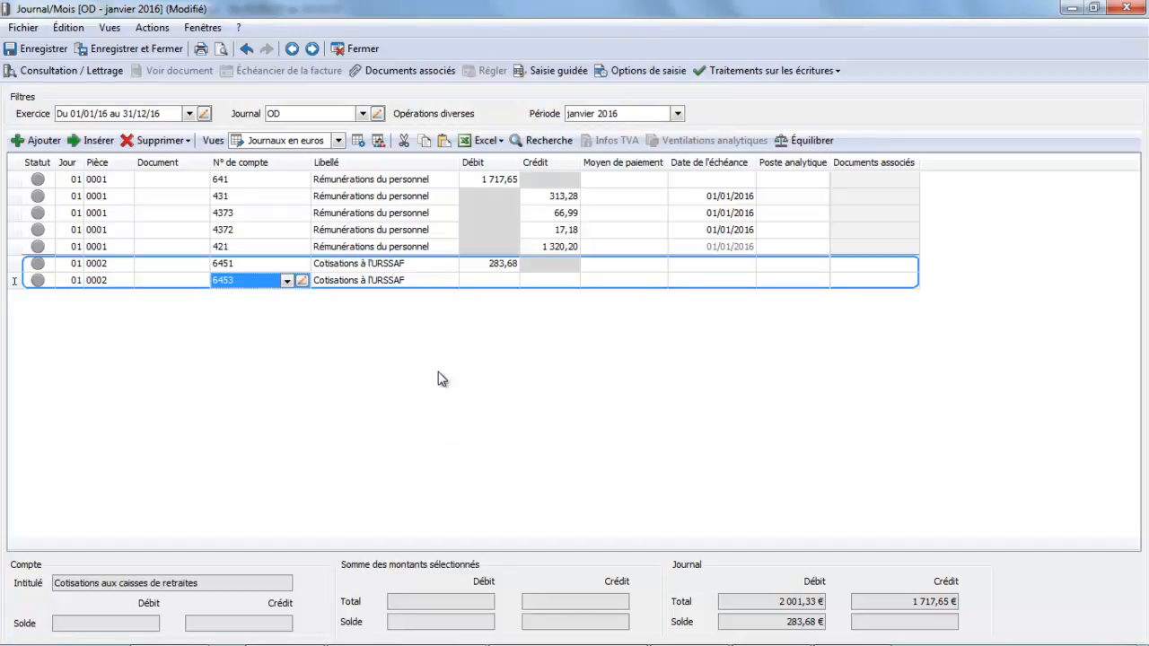
{"action": "left_click", "coordinate": [491, 273]}
{"action": "left_click", "coordinate": [412, 282]}
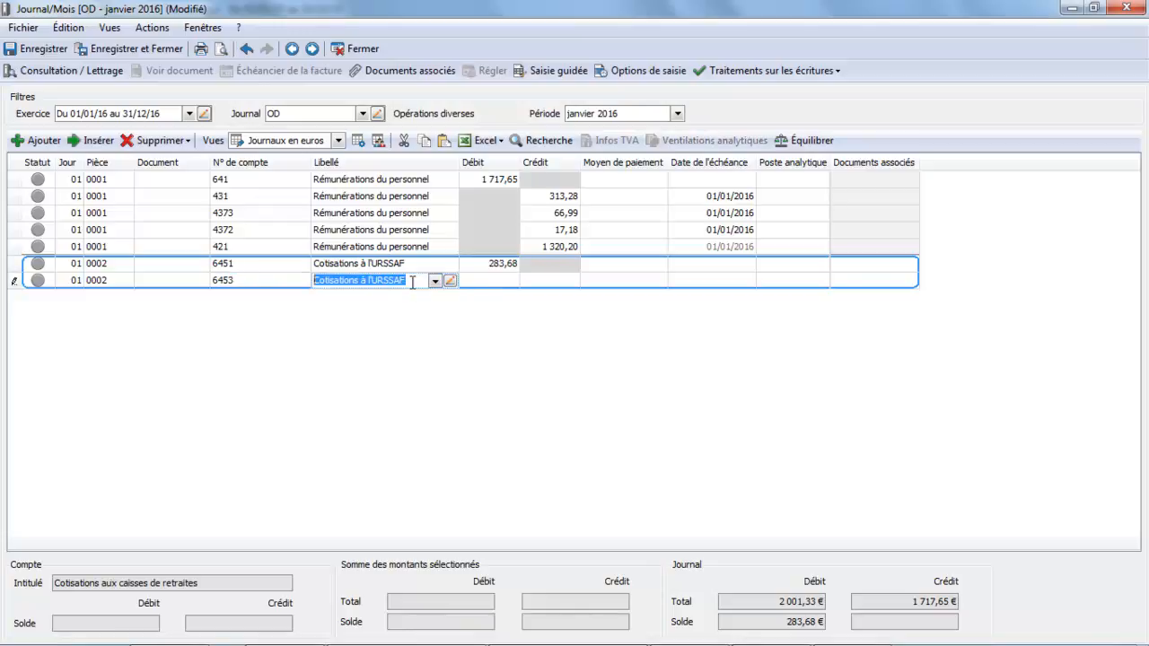
{"action": "key", "text": "BackSpace"}
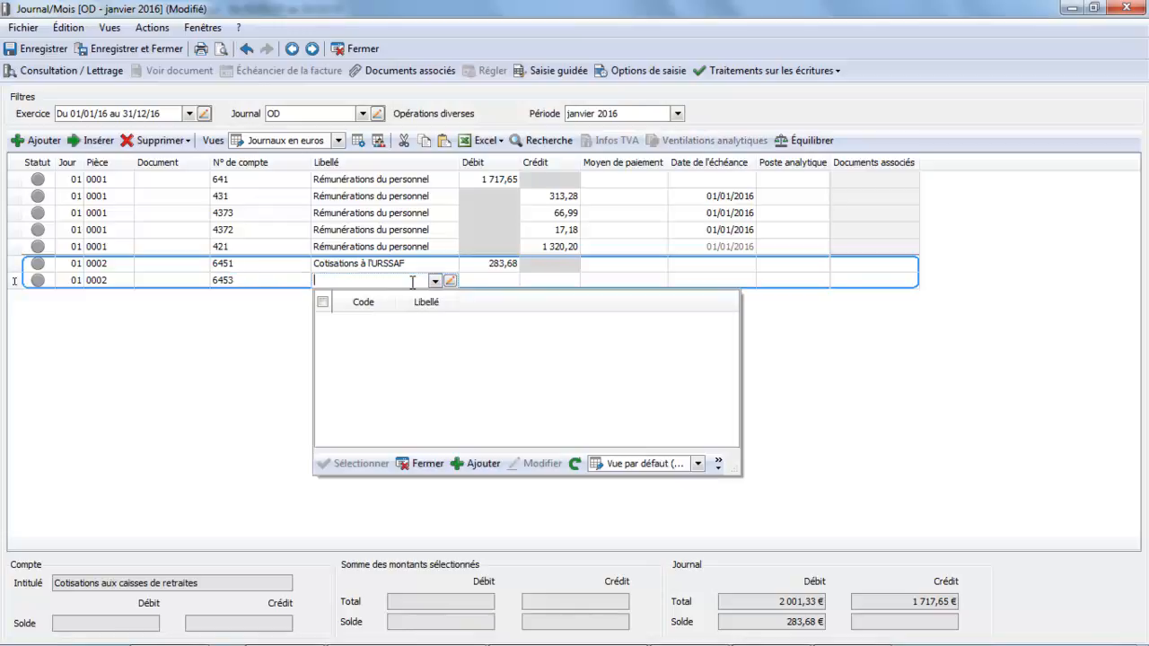
{"action": "type", "text": "Cotisation retraite"}
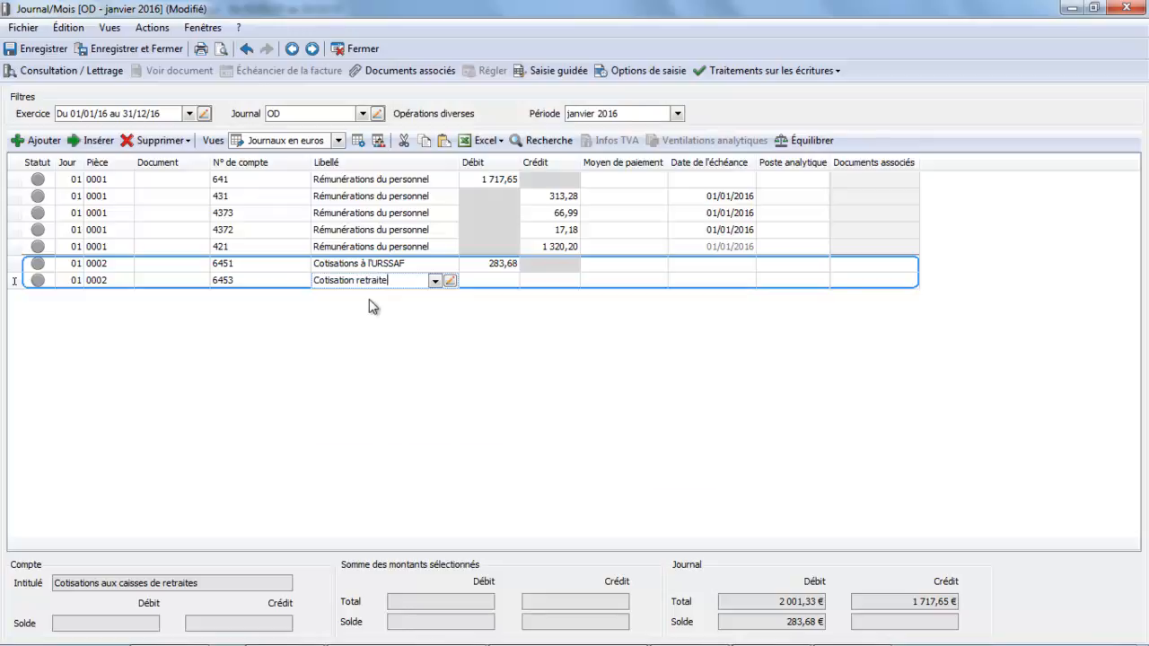
{"action": "key", "text": "Tab"}
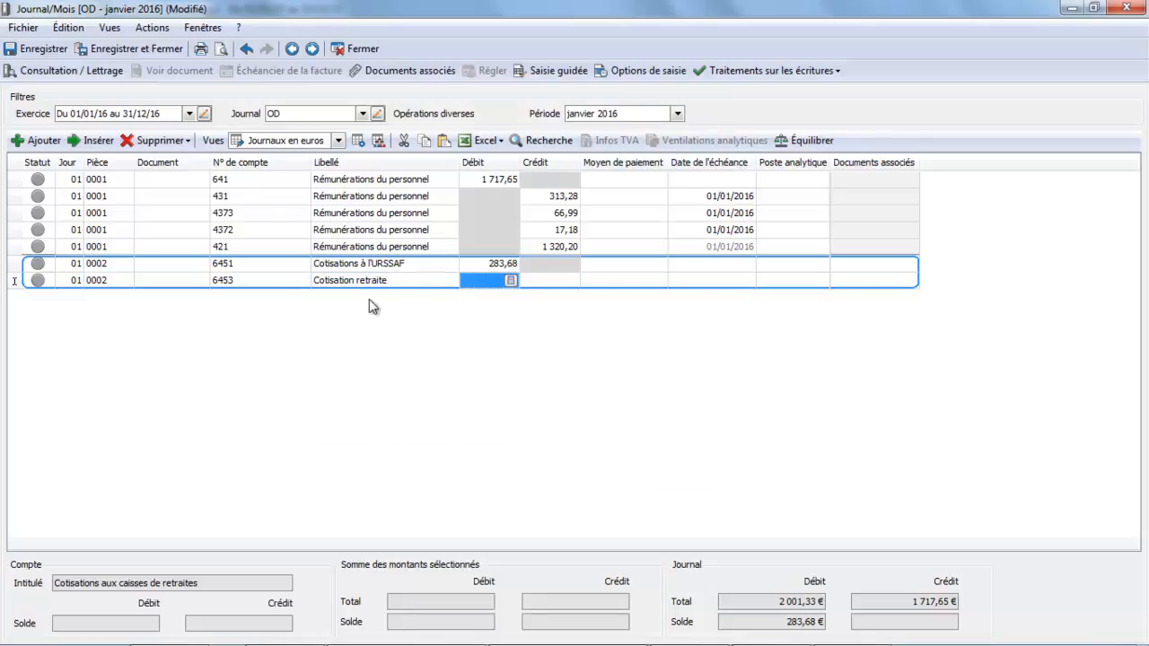
Set the debit of the Cotisation retraite line to 100,48 and start a third line in entry 0002
{"action": "type", "text": "100"}
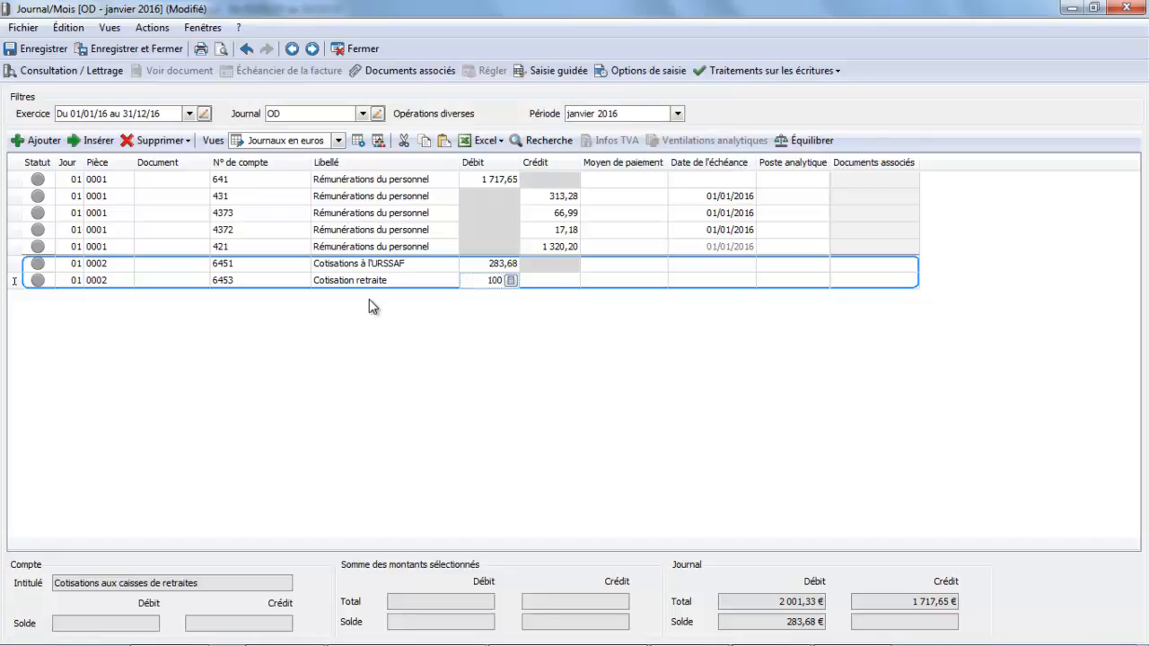
{"action": "type", "text": ",48"}
{"action": "key", "text": "Return"}
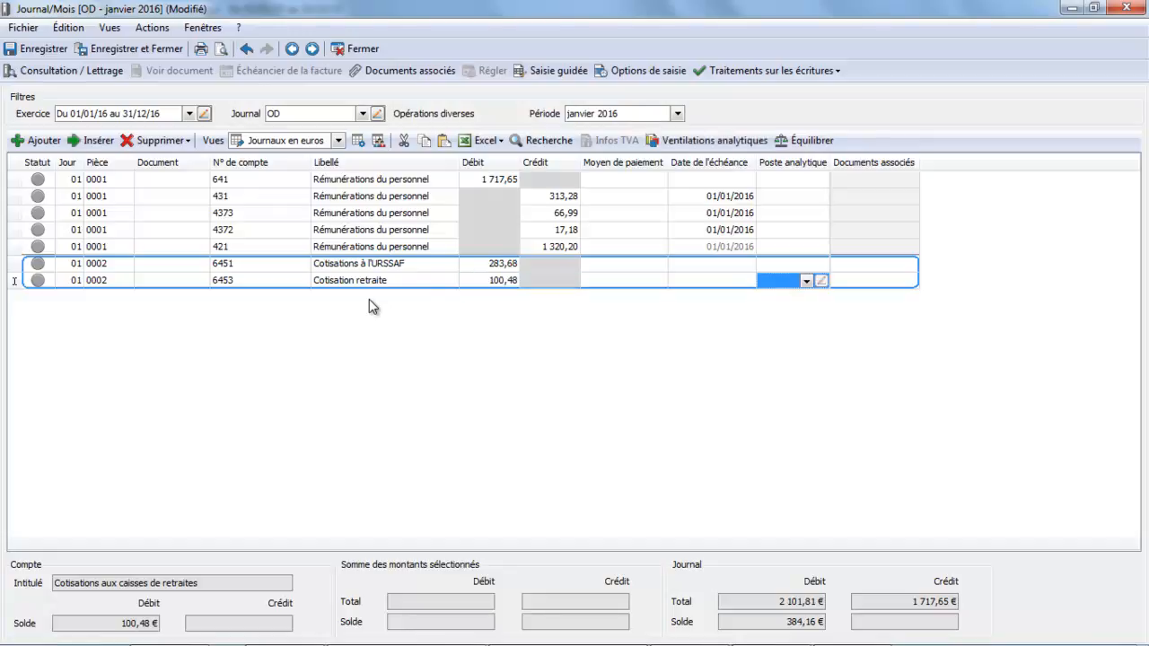
{"action": "key", "text": "Return"}
{"action": "key", "text": "Return"}
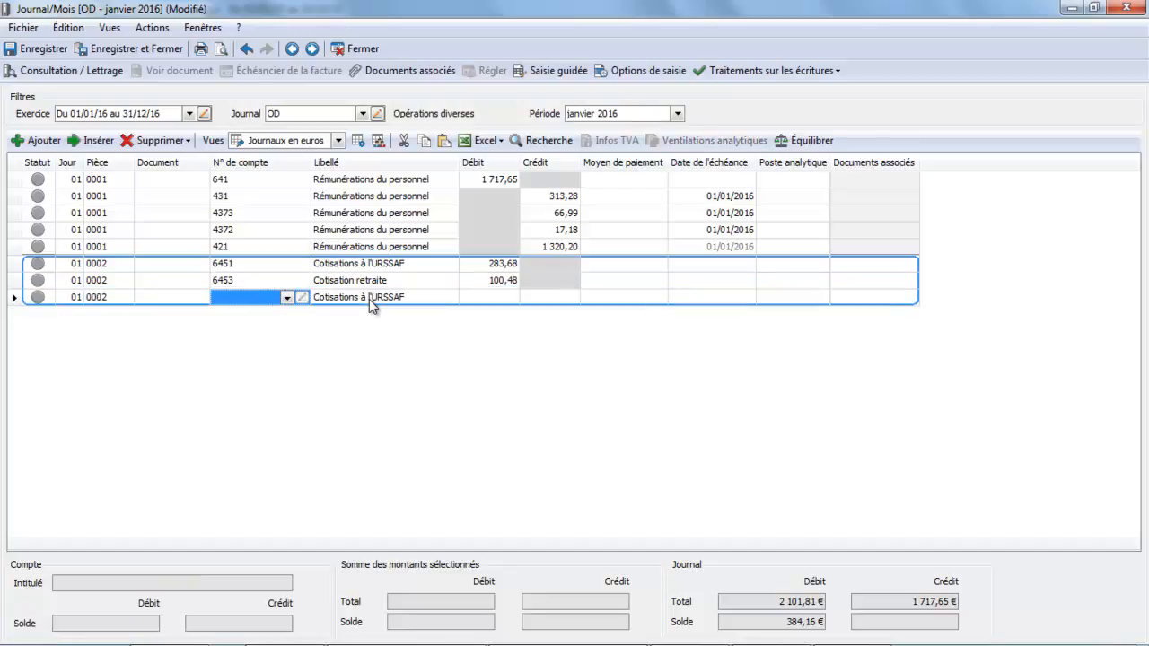
Assign account 6452 (Cotisations aux mutuelles) to the third line and change its label to "Cotisations mutuelle"
{"action": "type", "text": "645"}
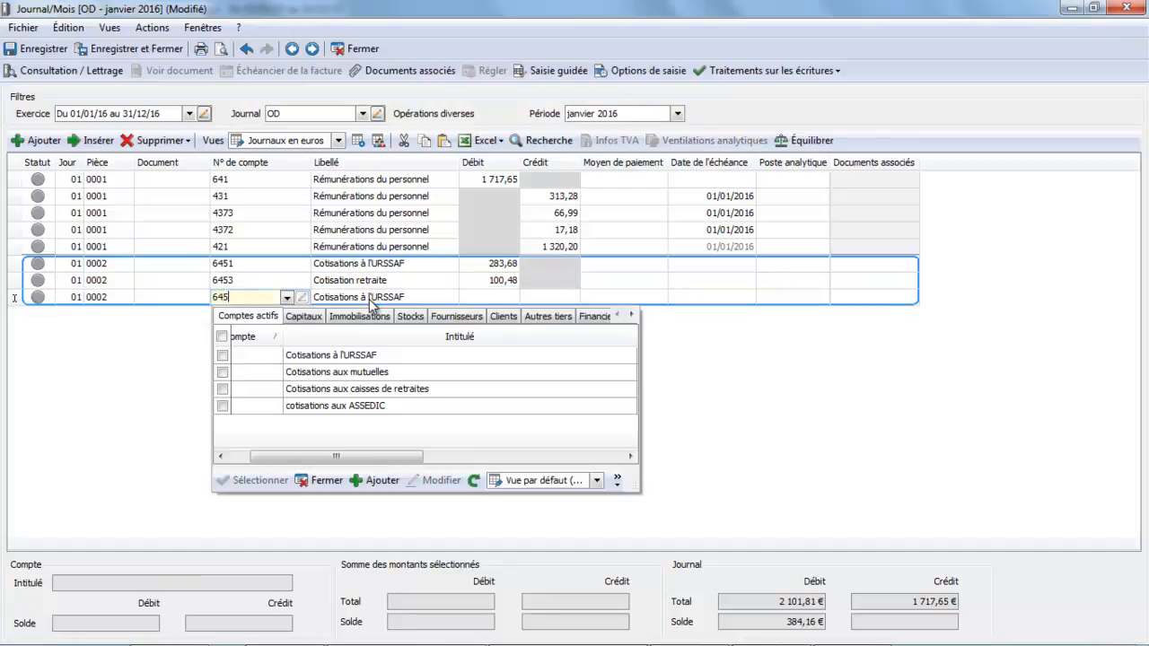
{"action": "double_click", "coordinate": [353, 376]}
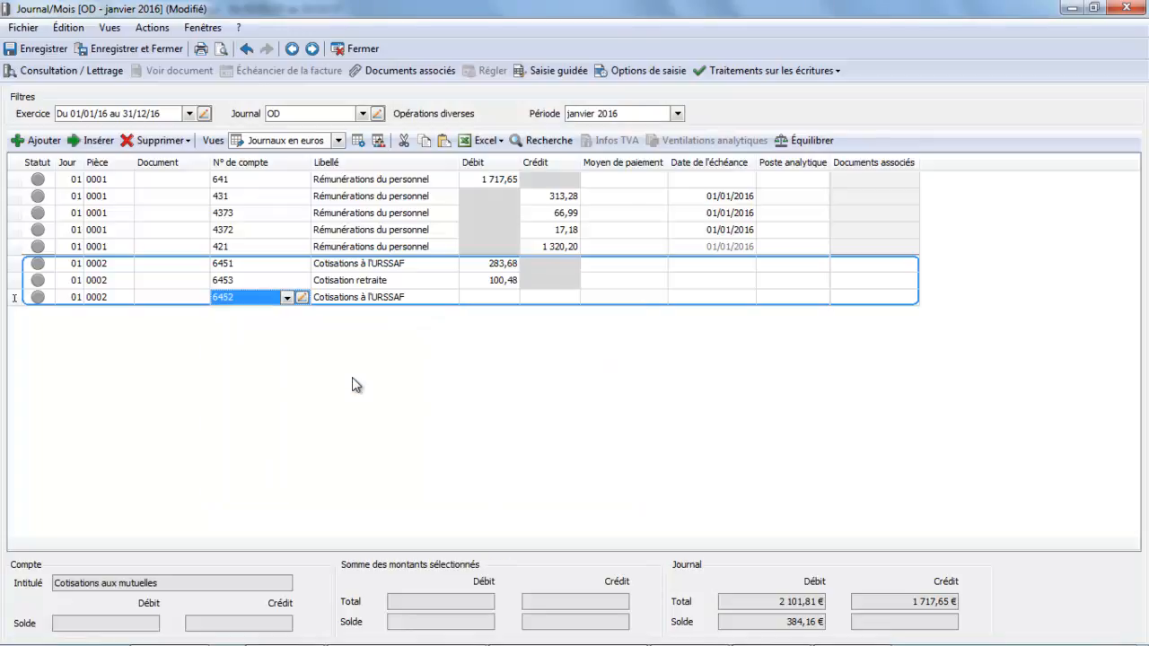
{"action": "left_click", "coordinate": [417, 302]}
{"action": "left_click", "coordinate": [417, 301]}
{"action": "key", "text": "BackSpace"}
{"action": "key", "text": "BackSpace"}
{"action": "key", "text": "BackSpace"}
{"action": "key", "text": "BackSpace"}
{"action": "key", "text": "BackSpace"}
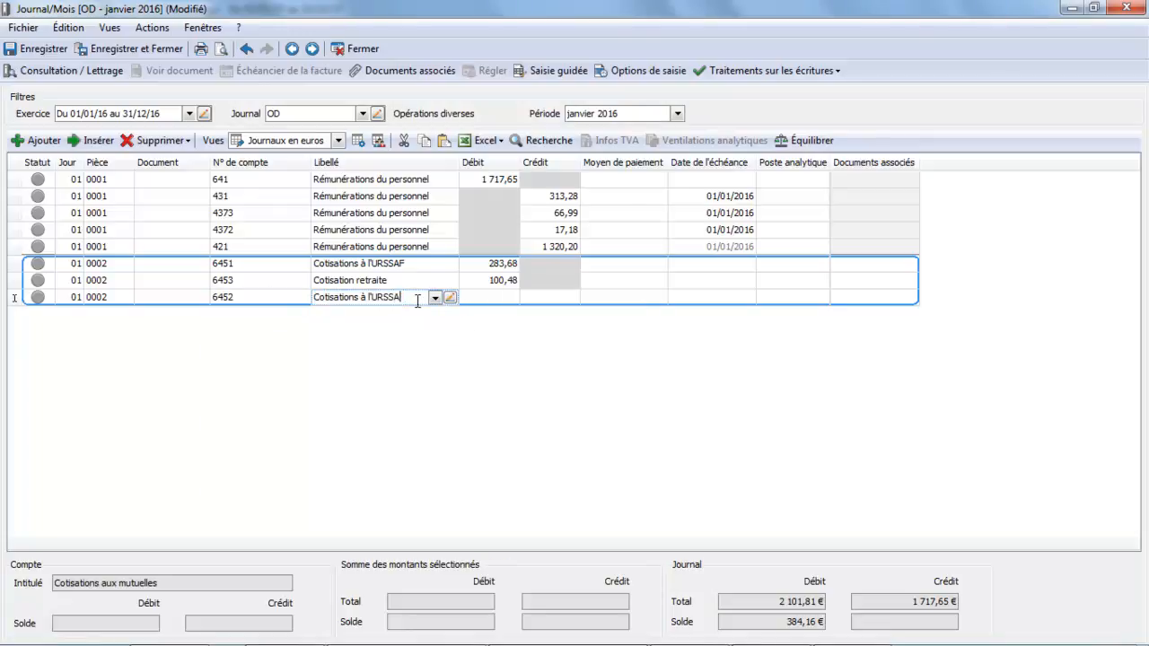
{"action": "key", "text": "BackSpace"}
{"action": "key", "text": "BackSpace"}
{"action": "key", "text": "BackSpace"}
{"action": "key", "text": "BackSpace"}
{"action": "key", "text": "BackSpace"}
{"action": "type", "text": "mutuelle"}
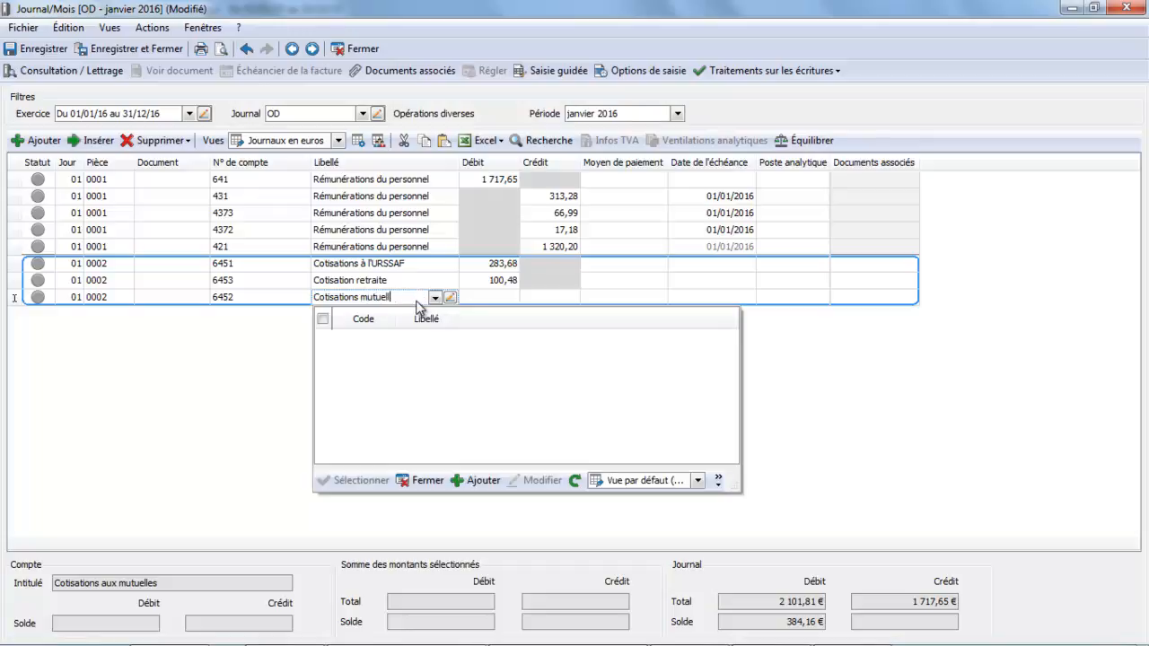
Set the debit of the Cotisations mutuelle line to 17,18 and start a fourth line in entry 0002
{"action": "key", "text": "Tab"}
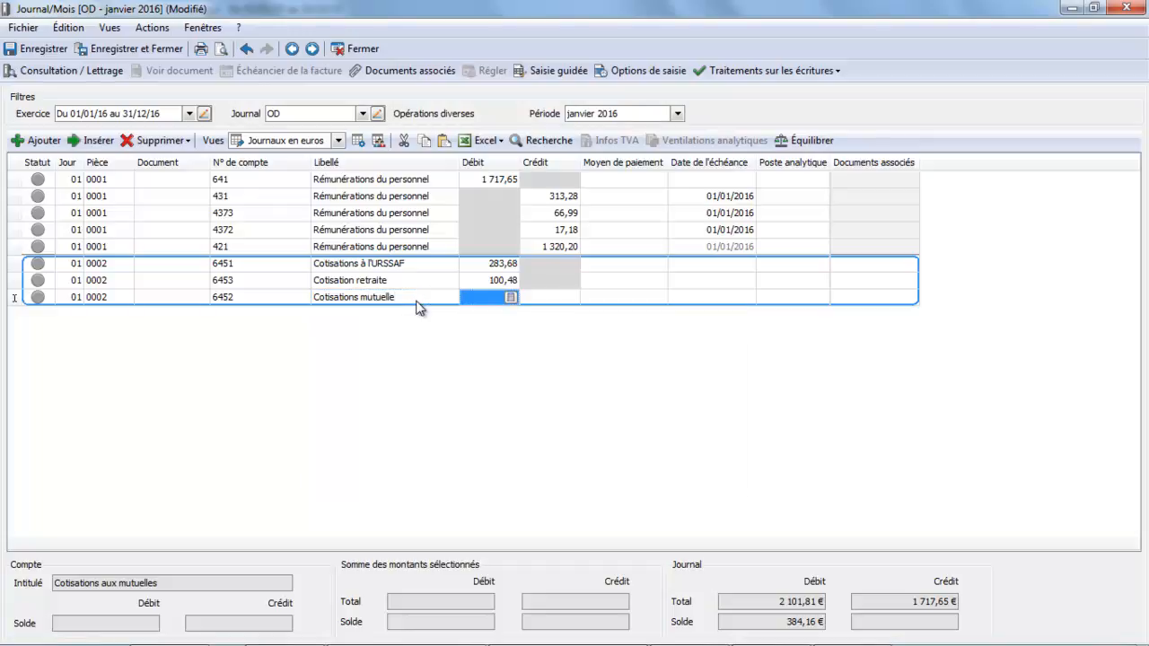
{"action": "type", "text": "17,"}
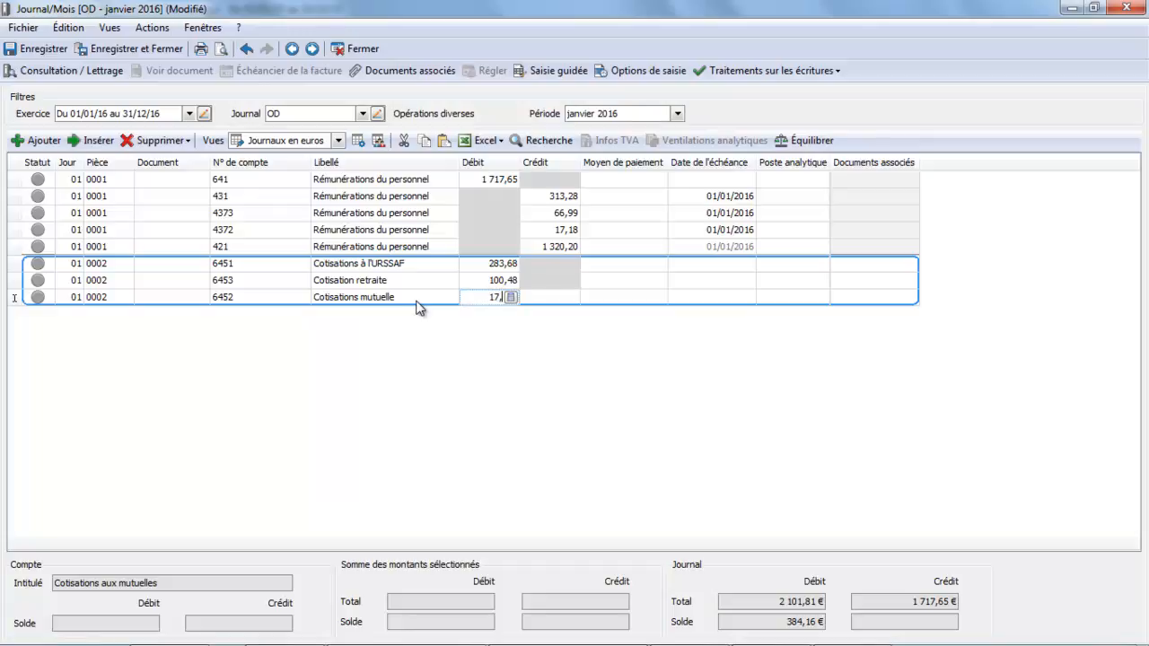
{"action": "type", "text": "1"}
{"action": "type", "text": "8"}
{"action": "key", "text": "Tab"}
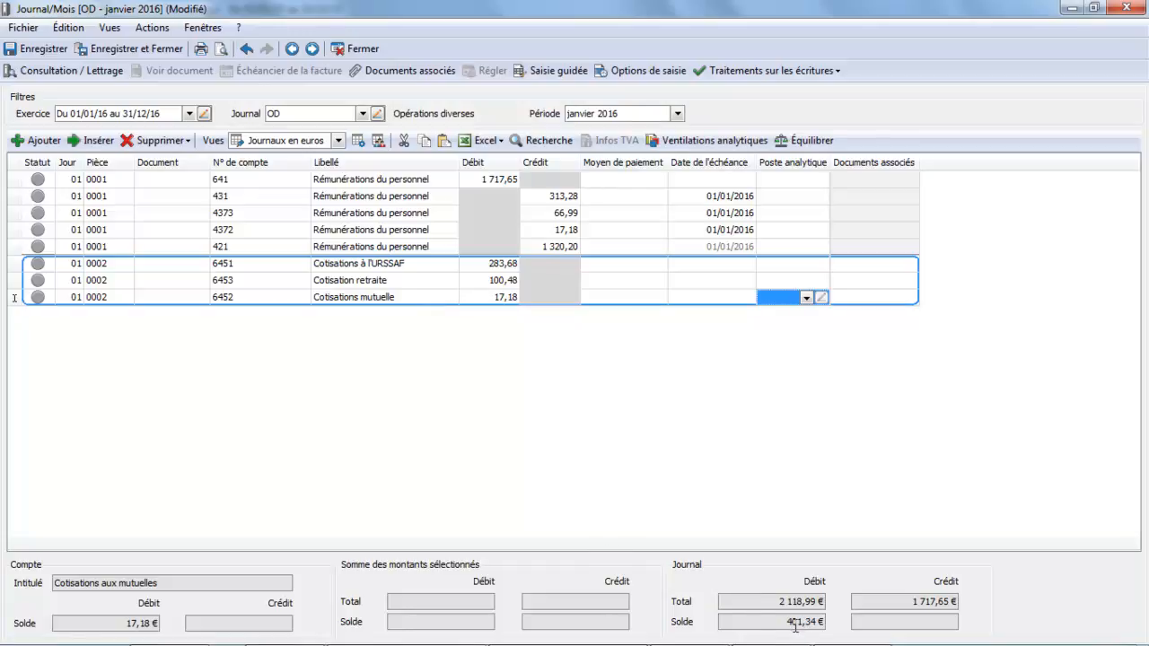
{"action": "key", "text": "Tab"}
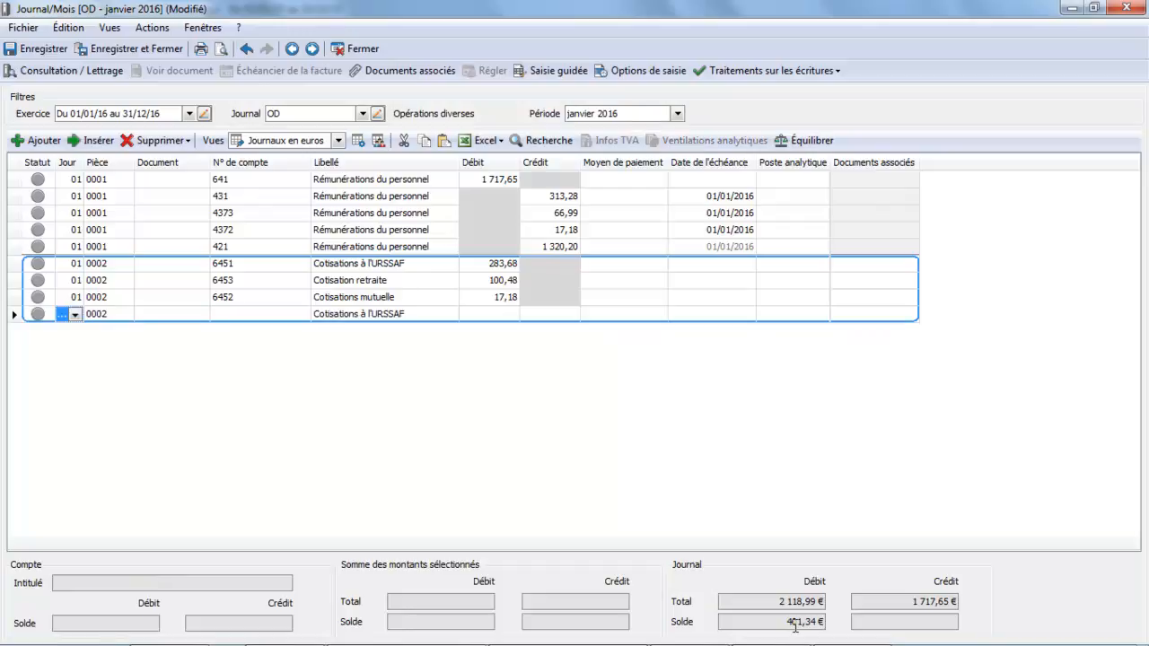
Assign account 431 (Sécurité sociale) to the fourth line of entry 0002
{"action": "key", "text": "Tab"}
{"action": "key", "text": "Tab"}
{"action": "key", "text": "Tab"}
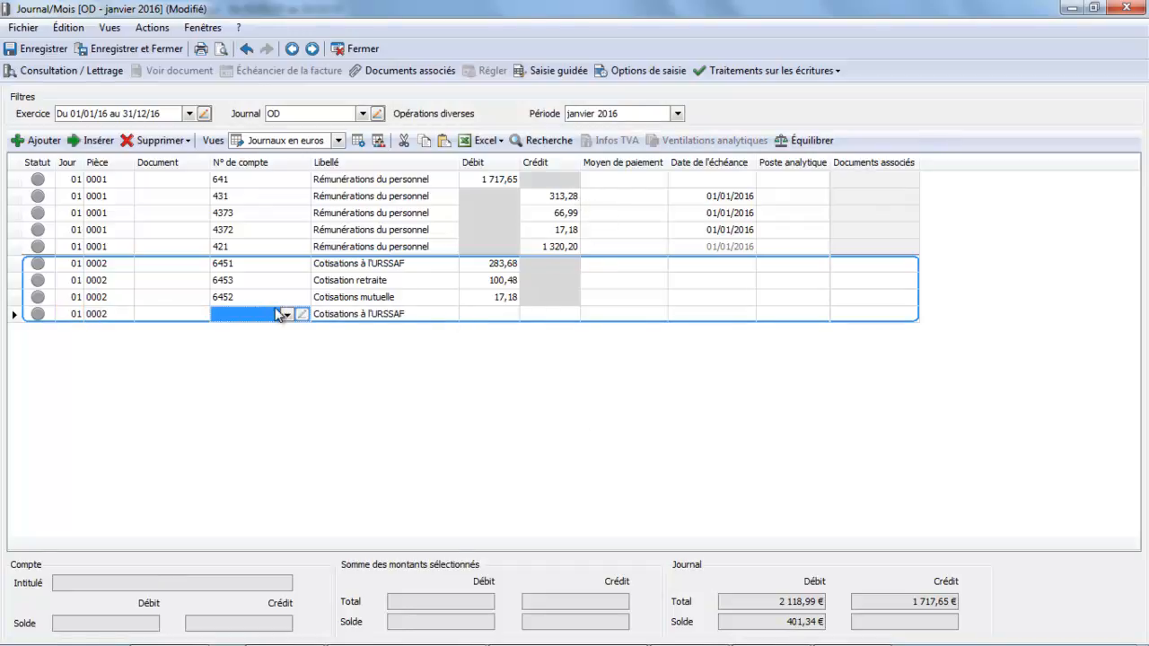
{"action": "left_click", "coordinate": [236, 316]}
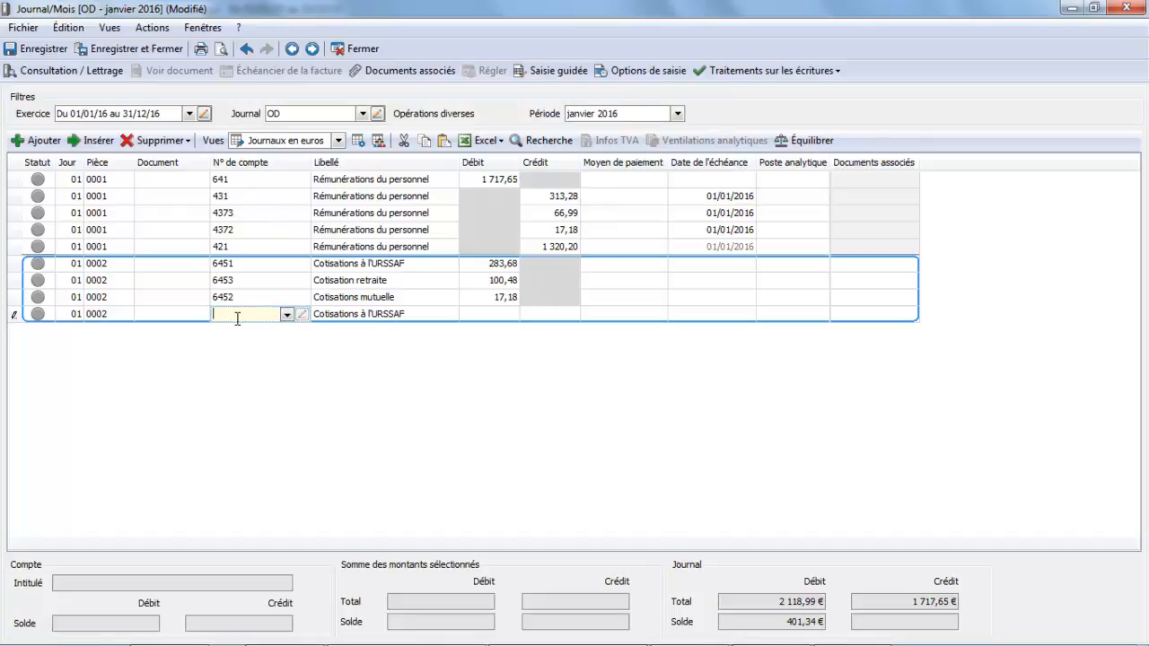
{"action": "type", "text": "431"}
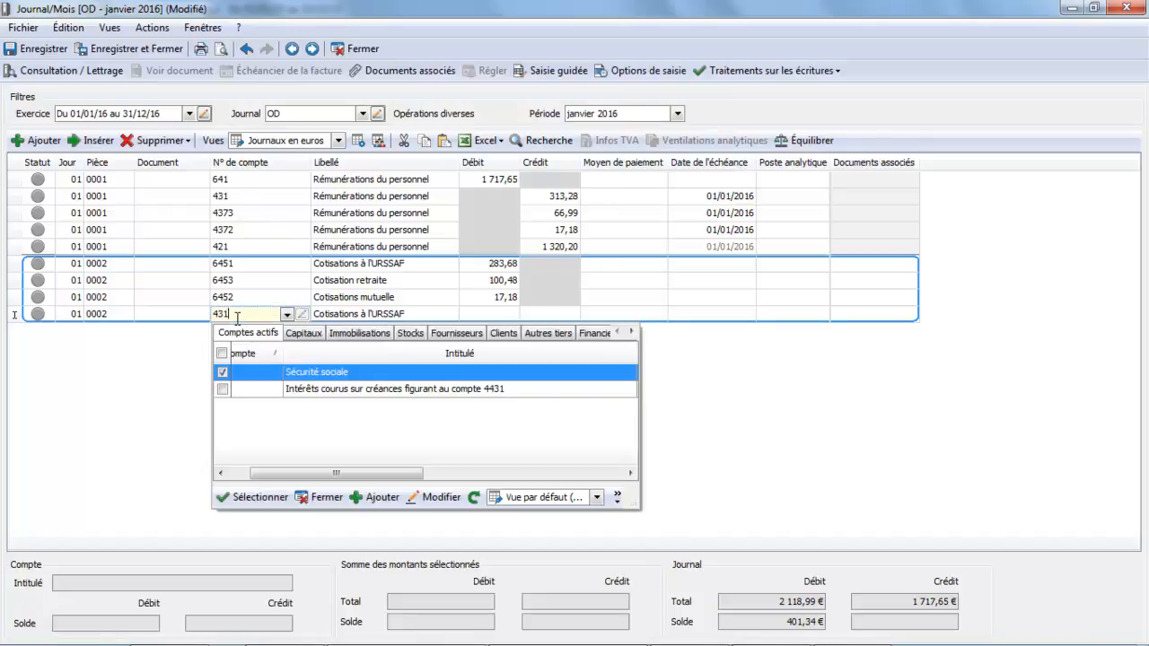
{"action": "double_click", "coordinate": [276, 373]}
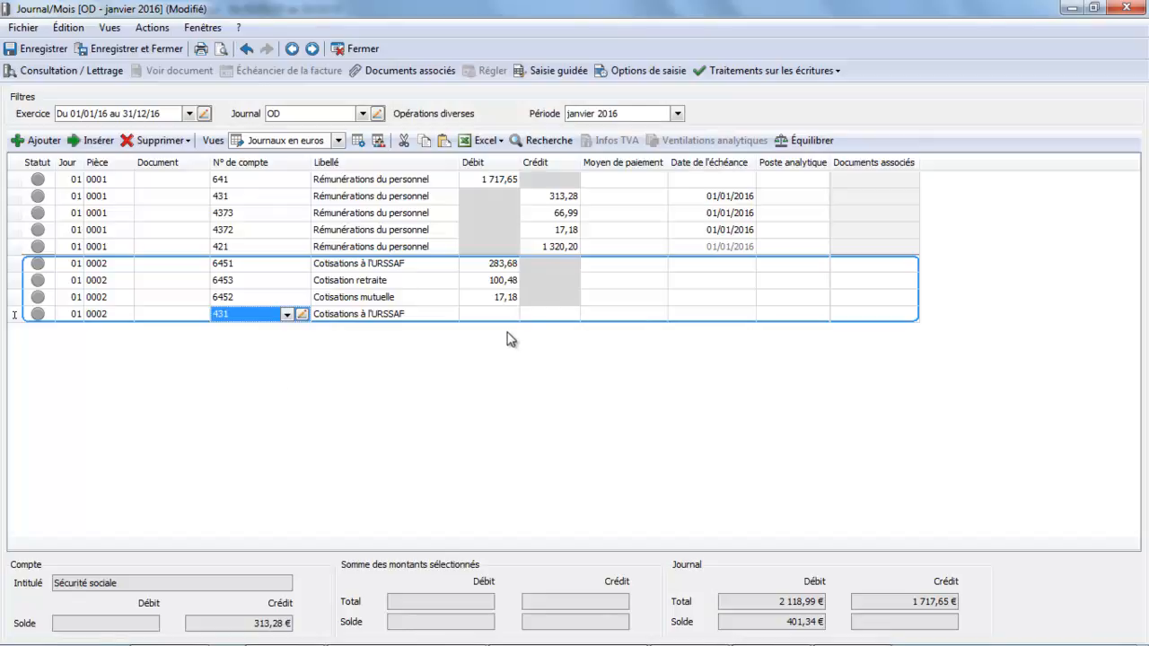
Set the credit of the entry 0002 line for account 431 to 283,68 and start a fifth line
{"action": "left_click", "coordinate": [561, 316]}
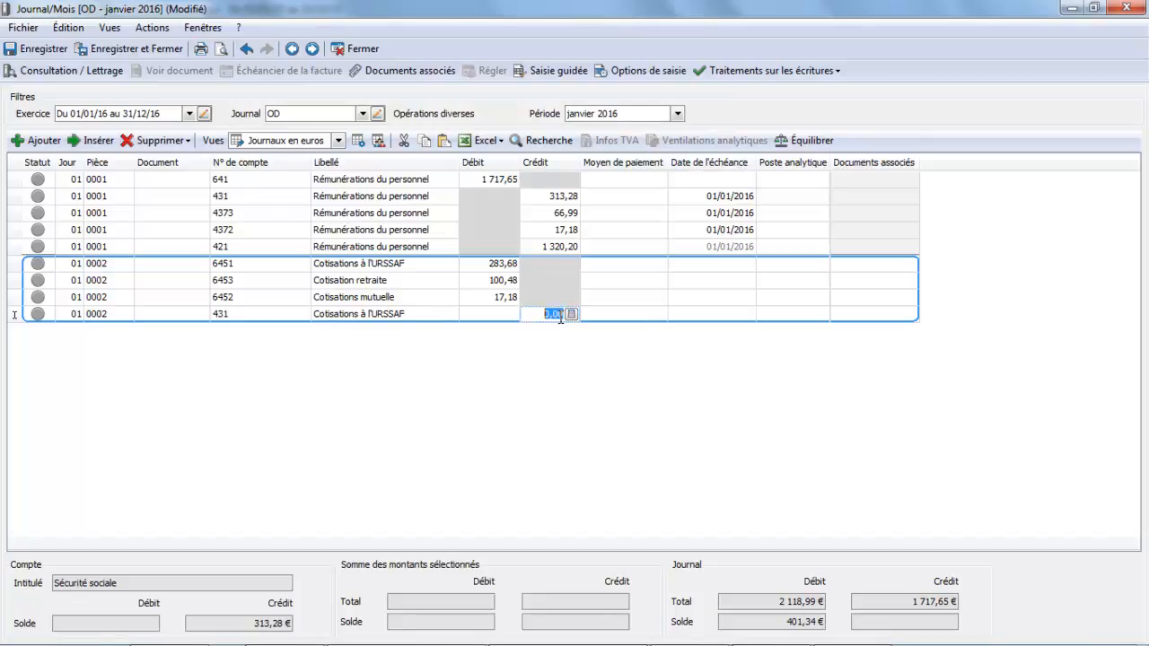
{"action": "type", "text": "283,68"}
{"action": "key", "text": "Tab"}
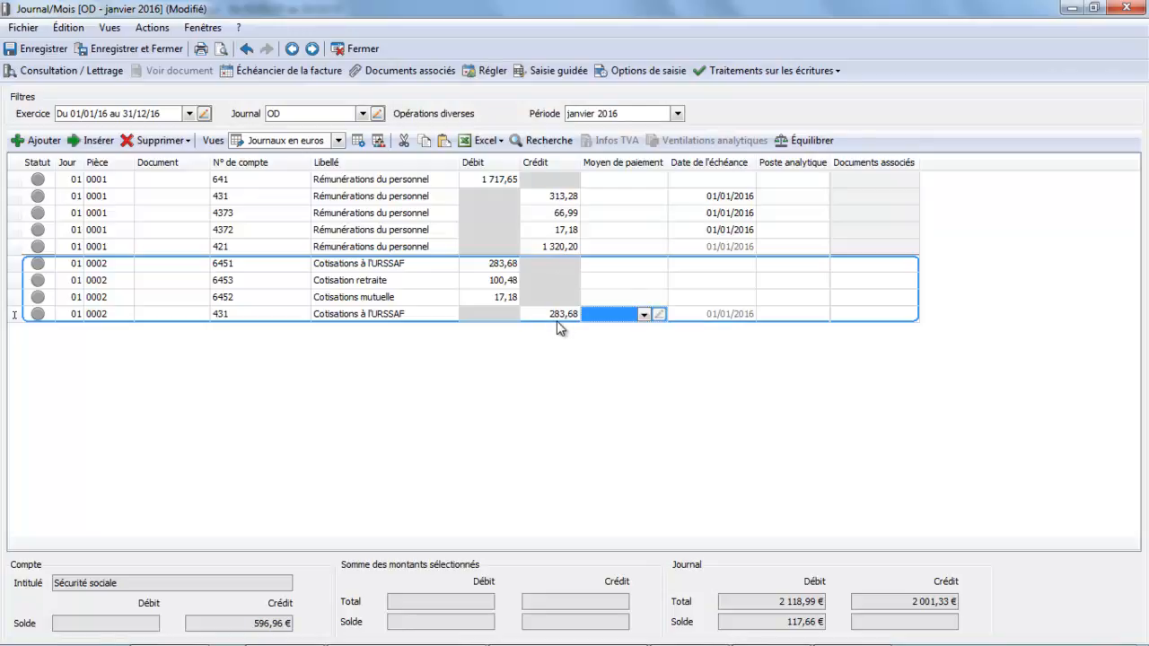
{"action": "key", "text": "Down"}
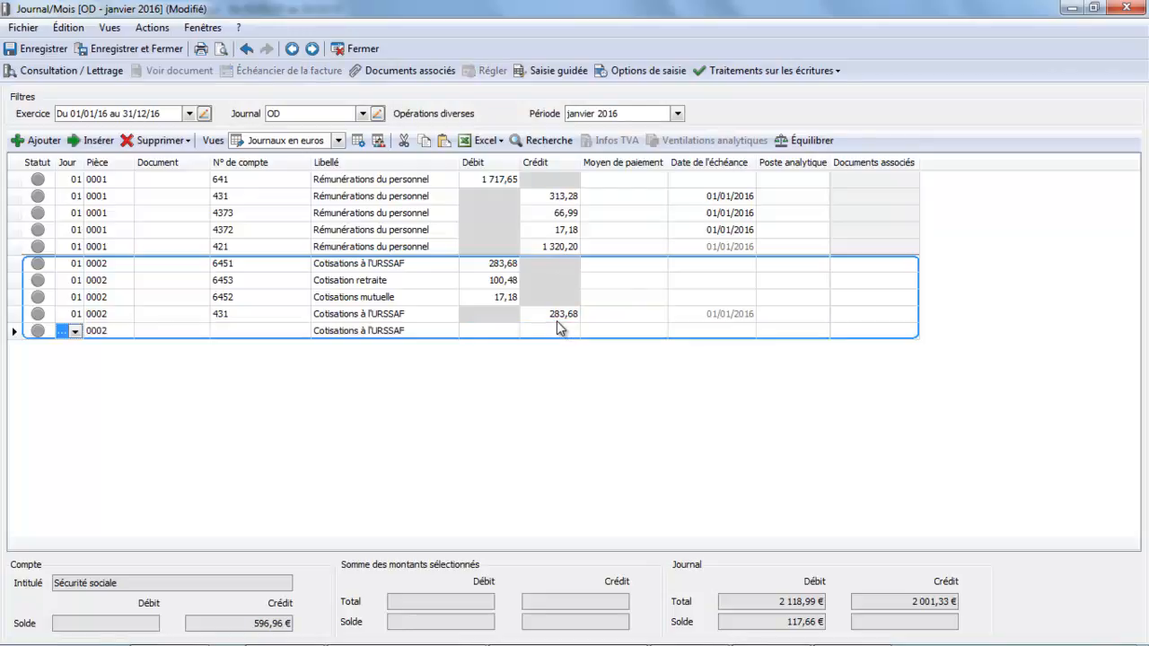
Assign account 4373 (Caisses de retraites) to the fifth line of entry 0002
{"action": "key", "text": "Tab"}
{"action": "key", "text": "Tab"}
{"action": "key", "text": "Tab"}
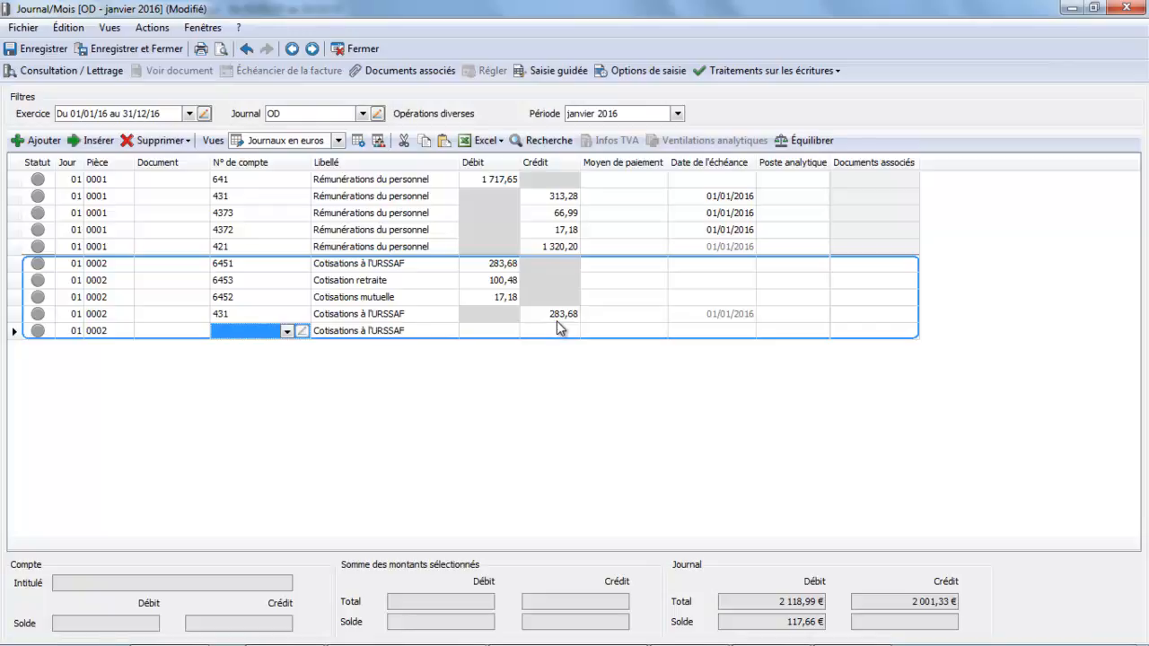
{"action": "type", "text": "437"}
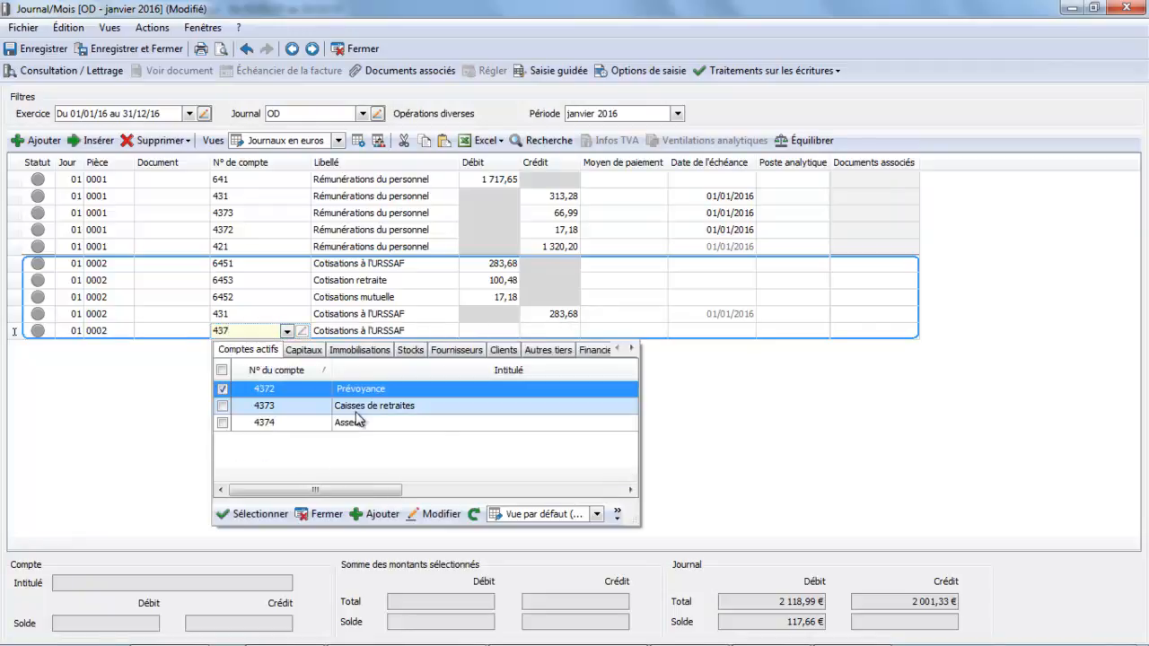
{"action": "left_click", "coordinate": [359, 409]}
{"action": "double_click", "coordinate": [363, 410]}
{"action": "key", "text": "Tab"}
{"action": "key", "text": "Tab"}
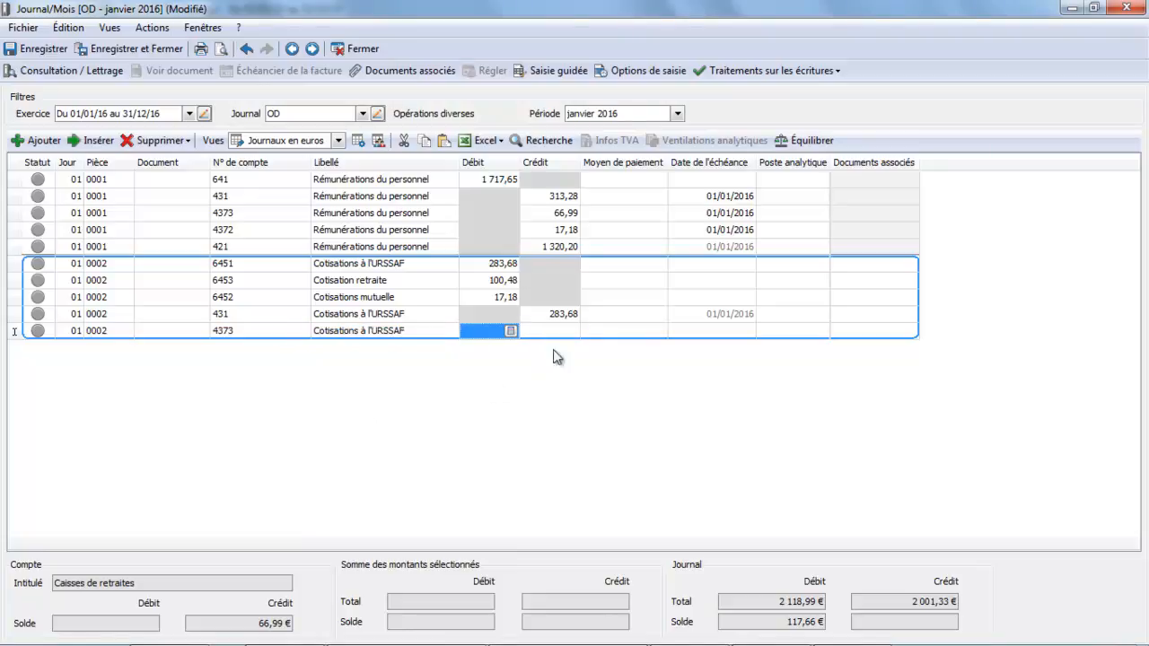
Set the credit of the fifth line, account 4373, to 100,48 and start a sixth line in entry 0002
{"action": "left_click", "coordinate": [568, 332]}
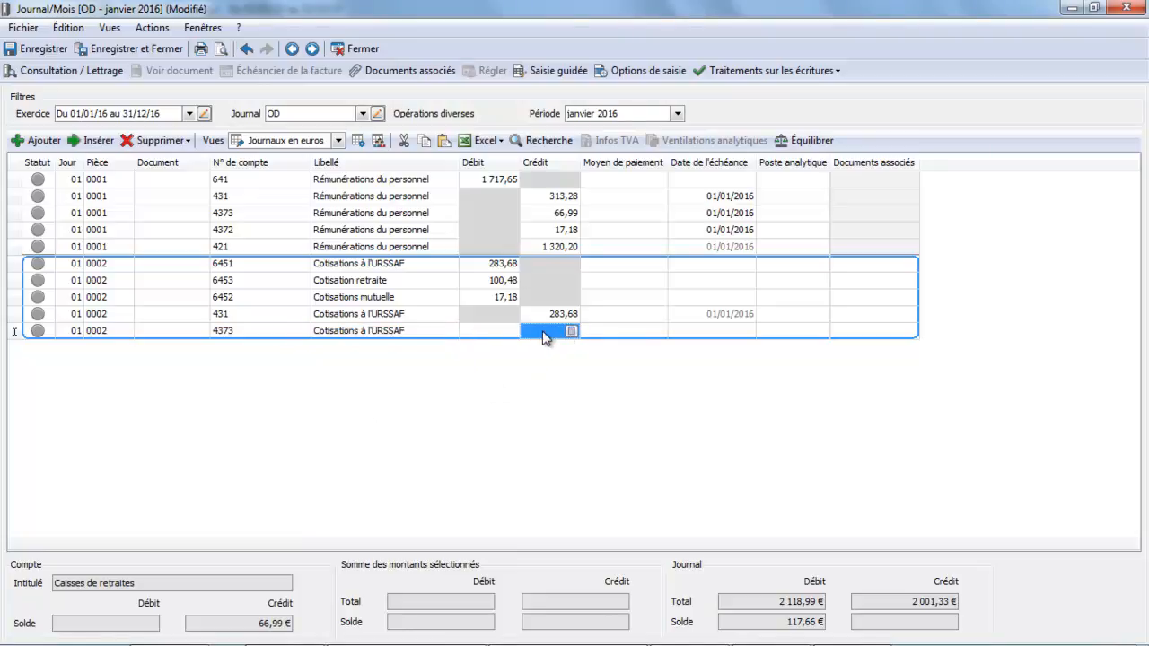
{"action": "type", "text": "10"}
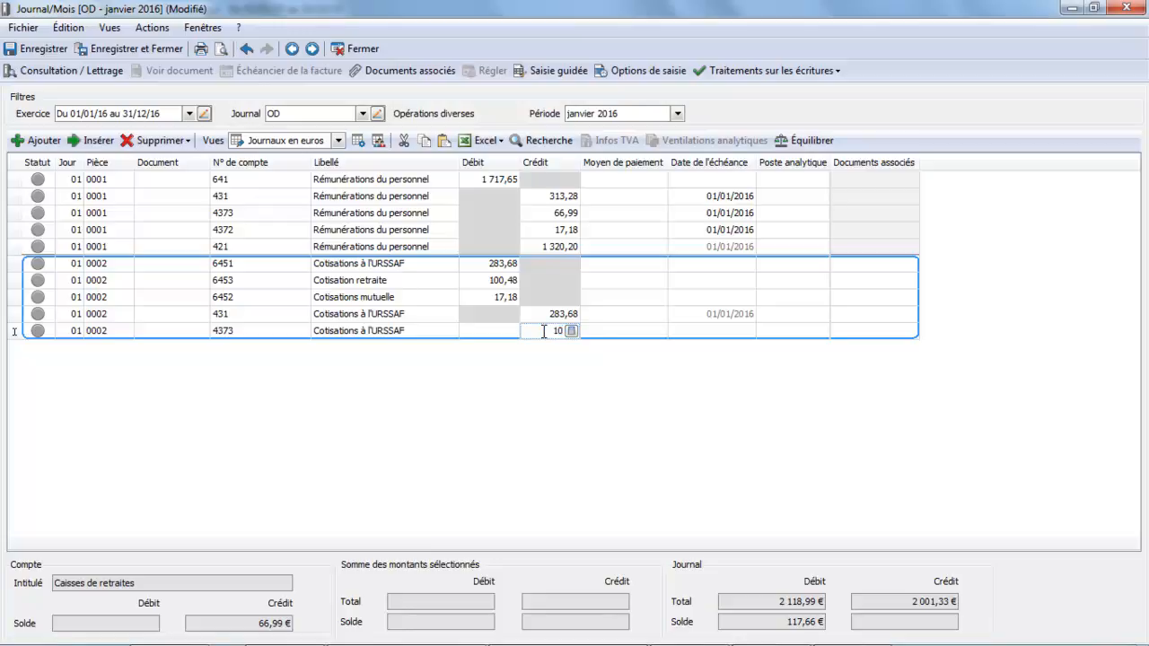
{"action": "type", "text": "0,48"}
{"action": "key", "text": "Return"}
{"action": "key", "text": "Return"}
{"action": "key", "text": "Return"}
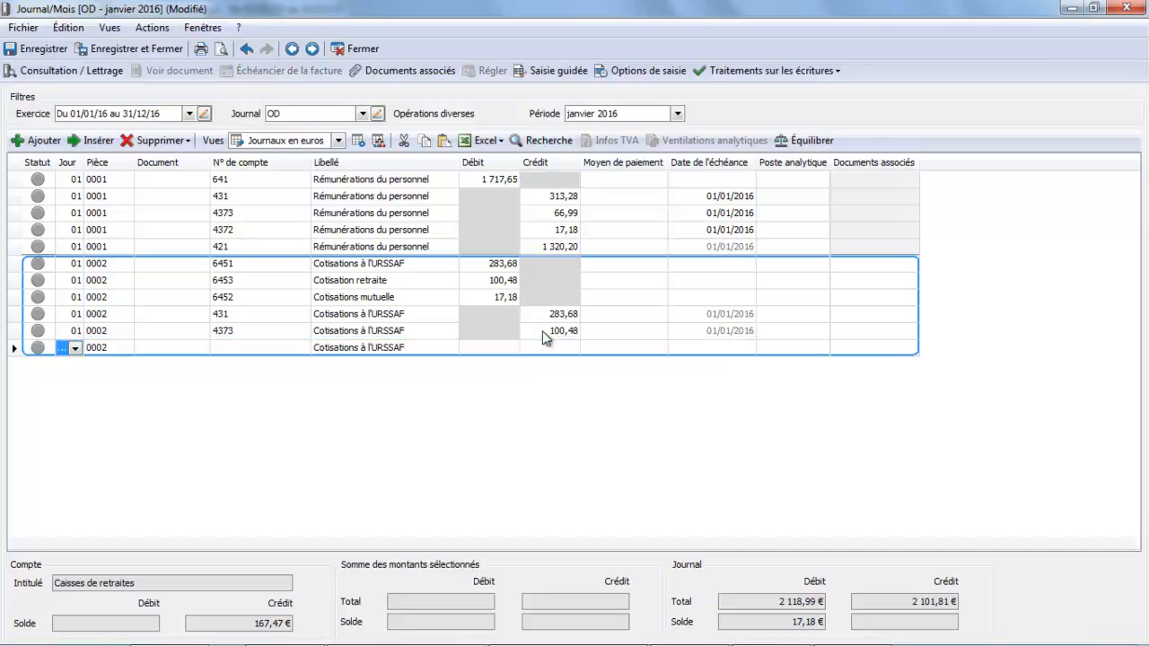
Assign account 4373 (Caisses de retraites) to the sixth line of entry 0002
{"action": "key", "text": "Return"}
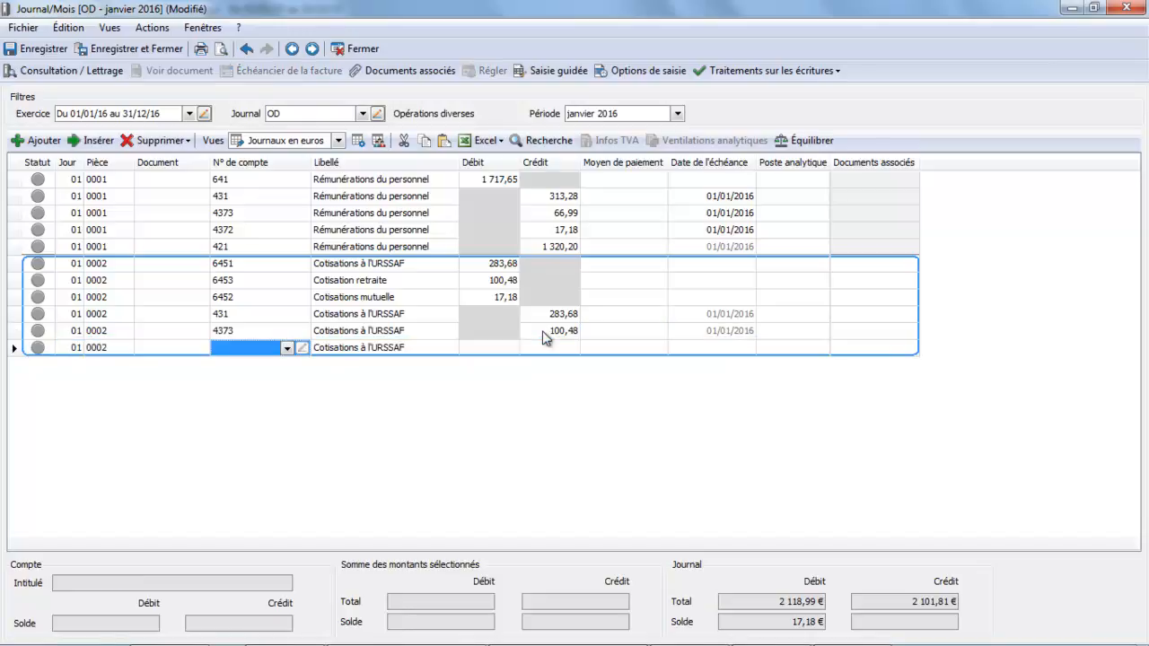
{"action": "type", "text": "4372"}
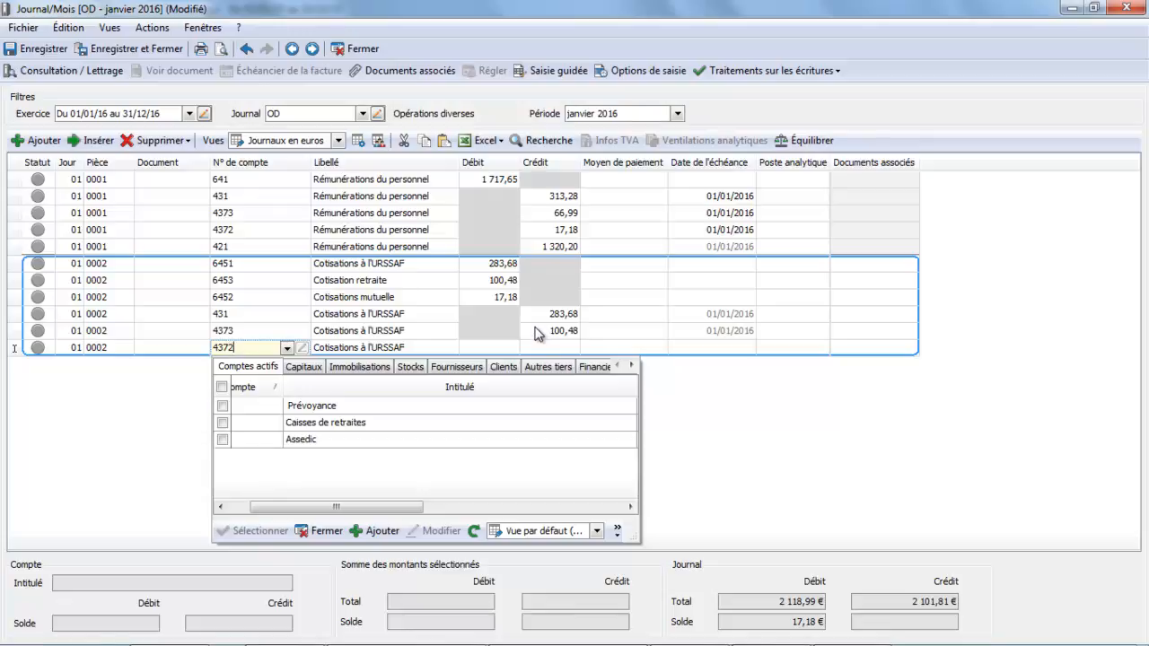
{"action": "key", "text": "Down"}
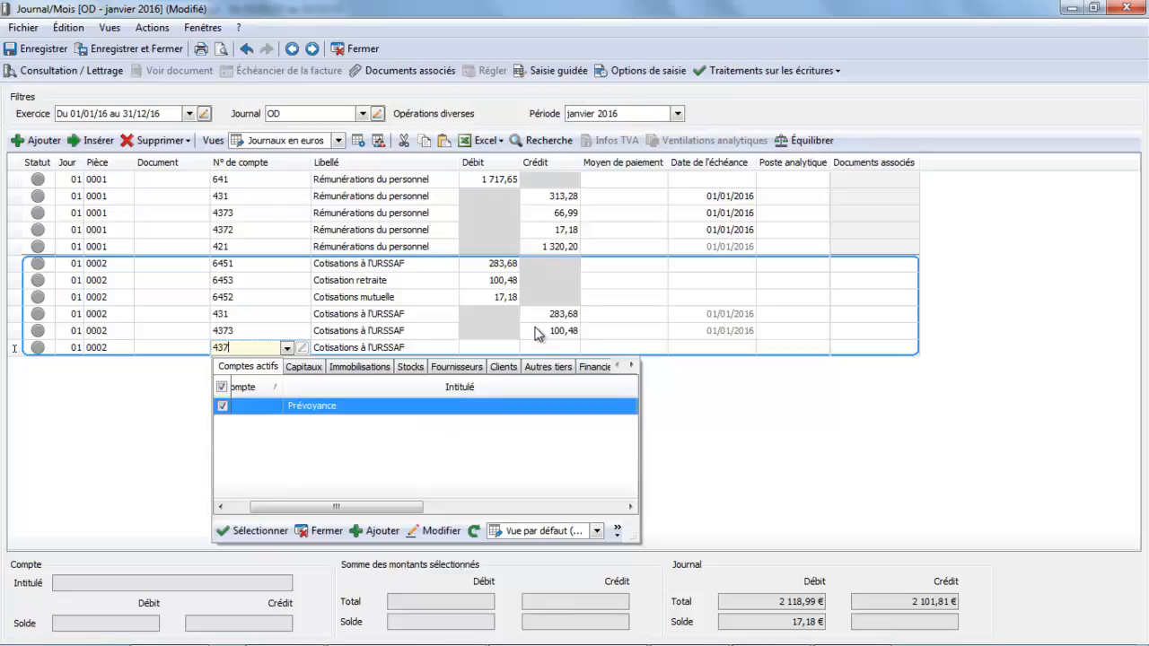
{"action": "type", "text": "3"}
{"action": "key", "text": "Return"}
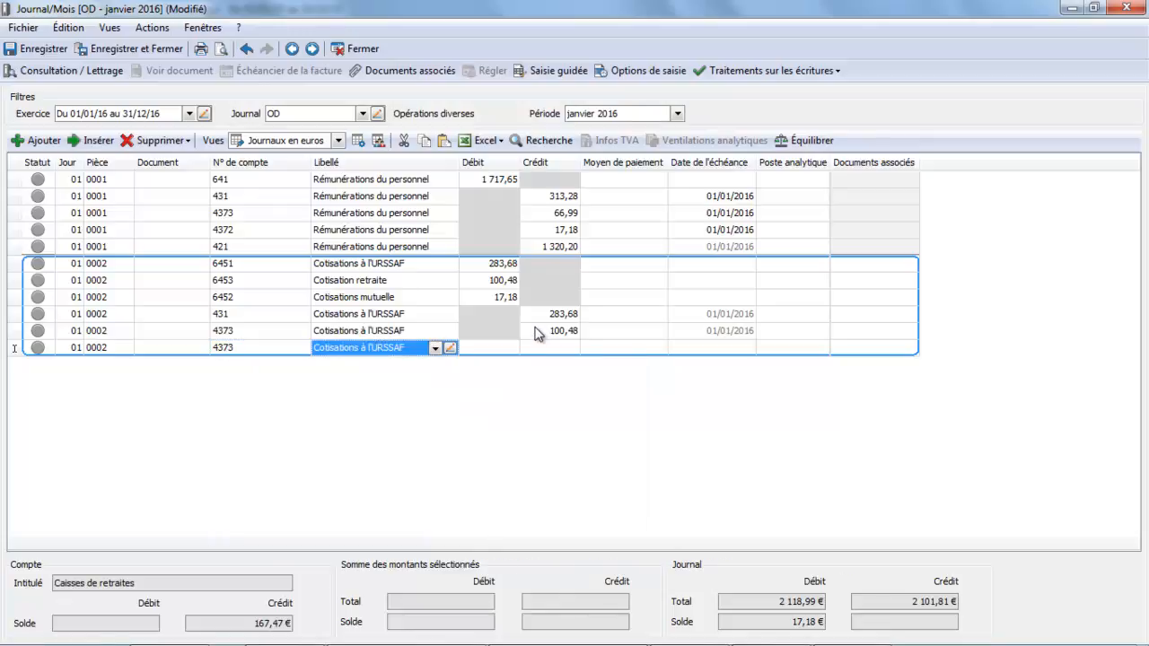
Change the sixth line's label to "Cotisations mutuelle" and set its credit to 17,18
{"action": "double_click", "coordinate": [410, 348]}
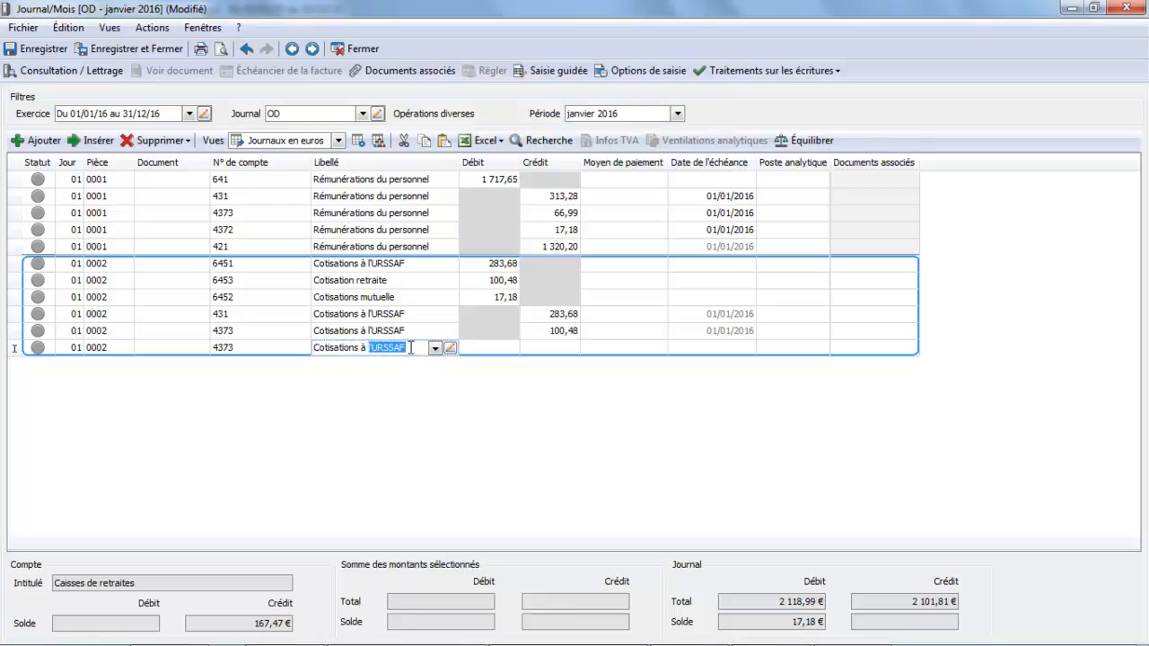
{"action": "key", "text": "BackSpace"}
{"action": "key", "text": "BackSpace"}
{"action": "type", "text": "mu"}
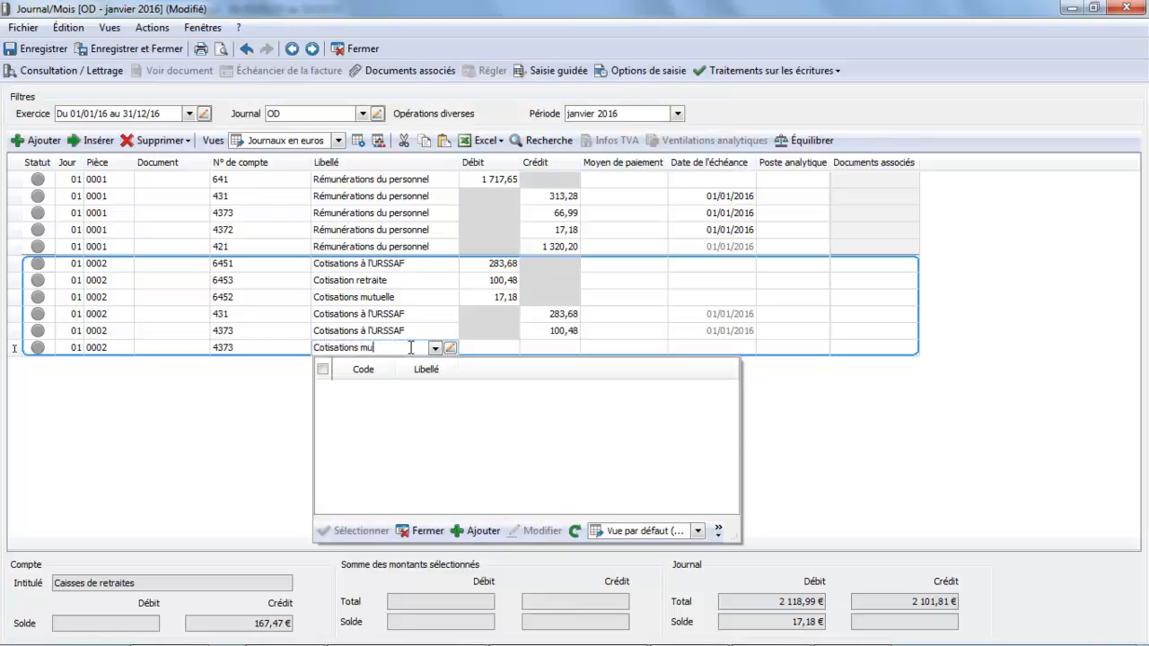
{"action": "type", "text": "tuelle"}
{"action": "key", "text": "Tab"}
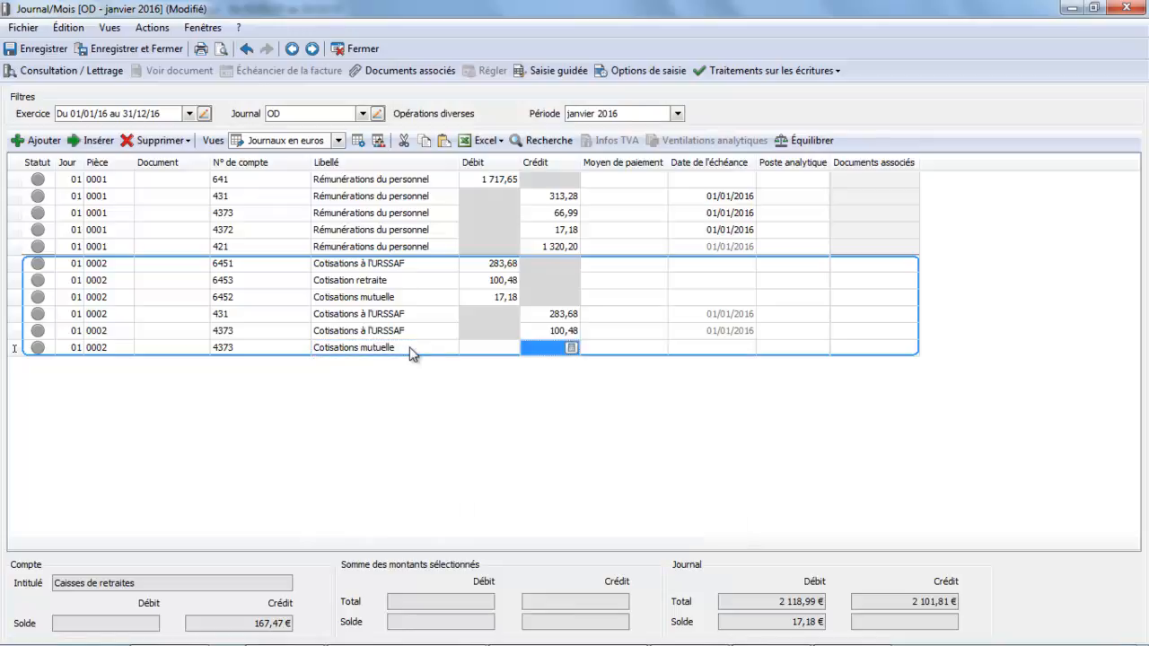
{"action": "type", "text": "17,18"}
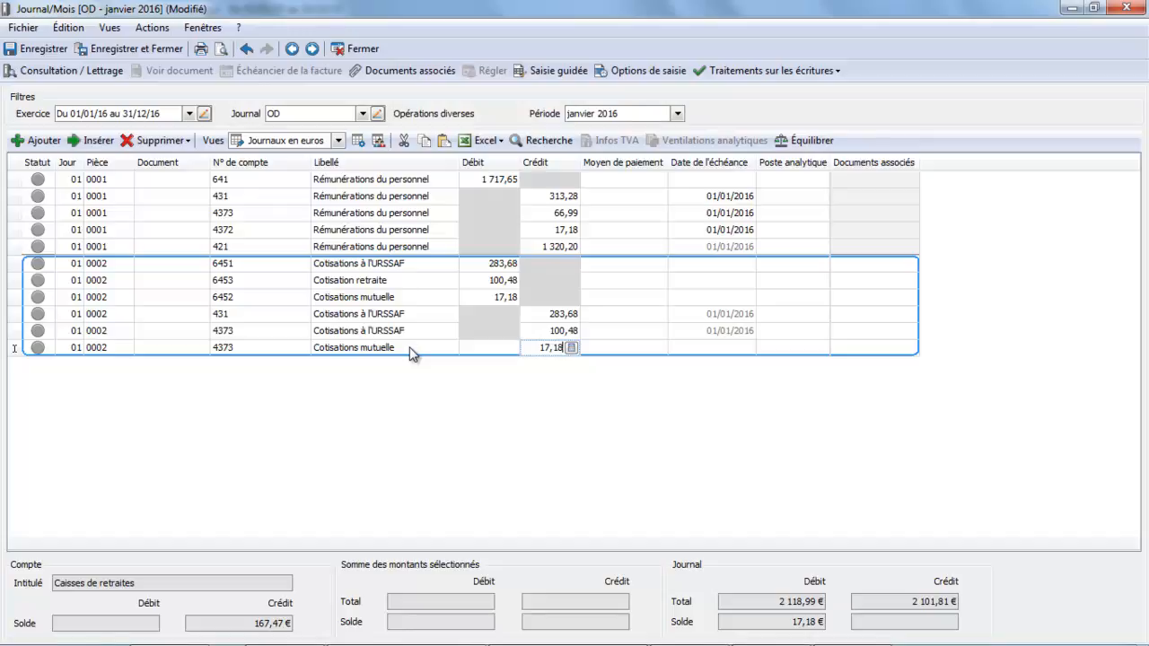
{"action": "key", "text": "Tab"}
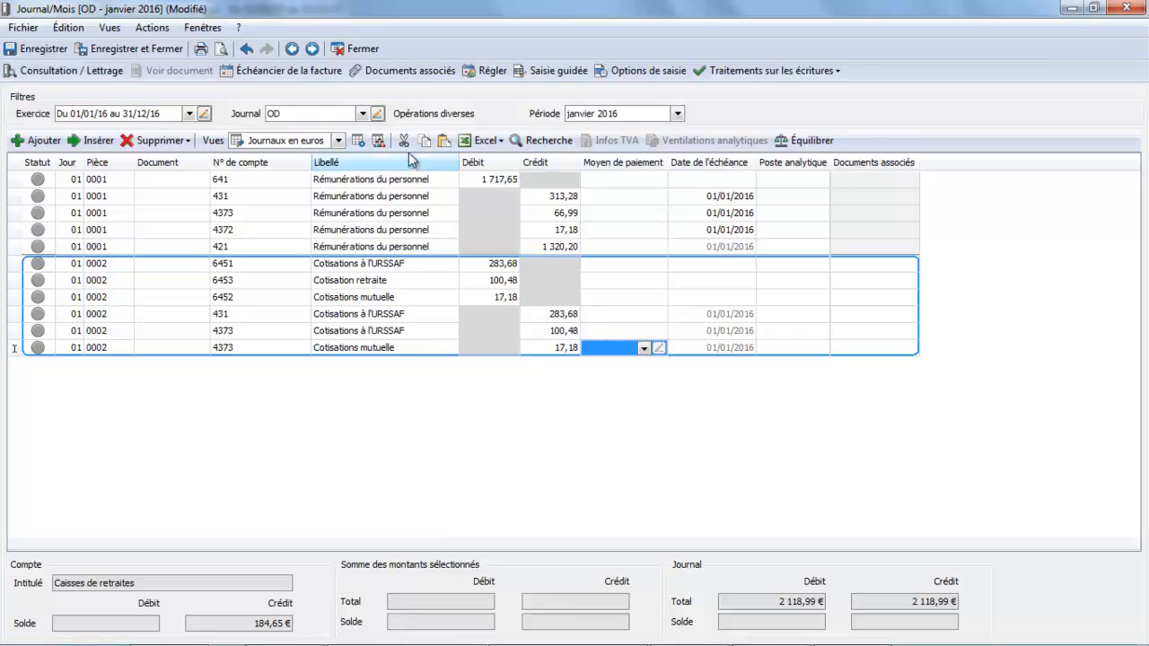
Switch to the BP (Banque principale) journal for January 2016, saving the changes made to the OD journal
{"action": "left_click", "coordinate": [363, 115]}
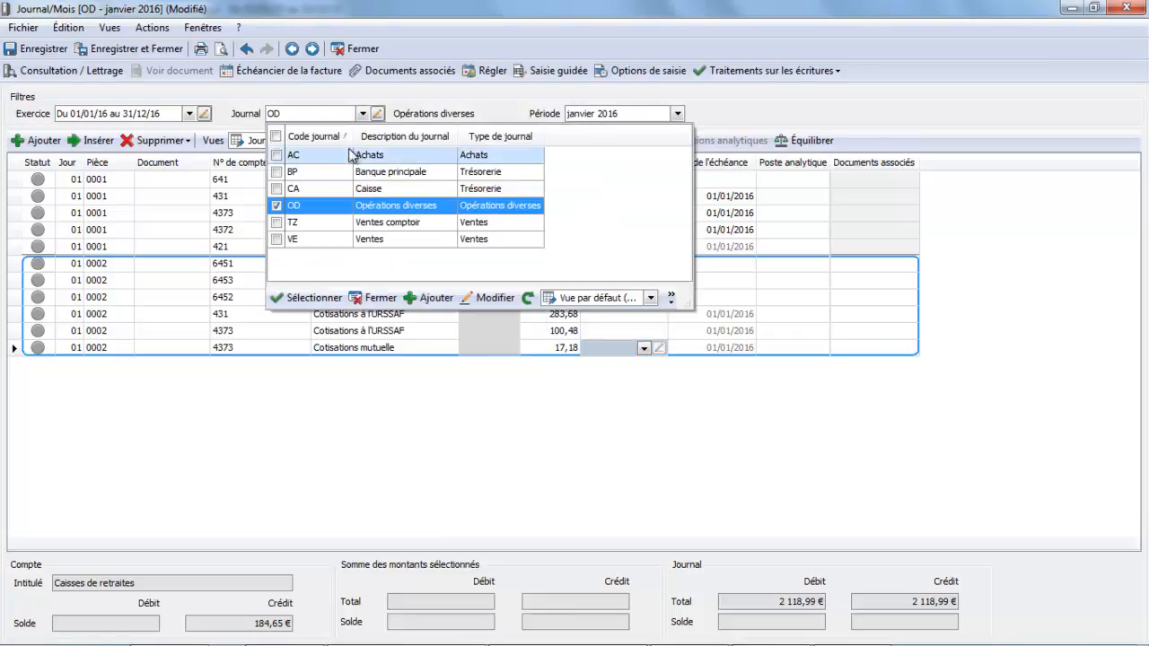
{"action": "key", "text": "Escape"}
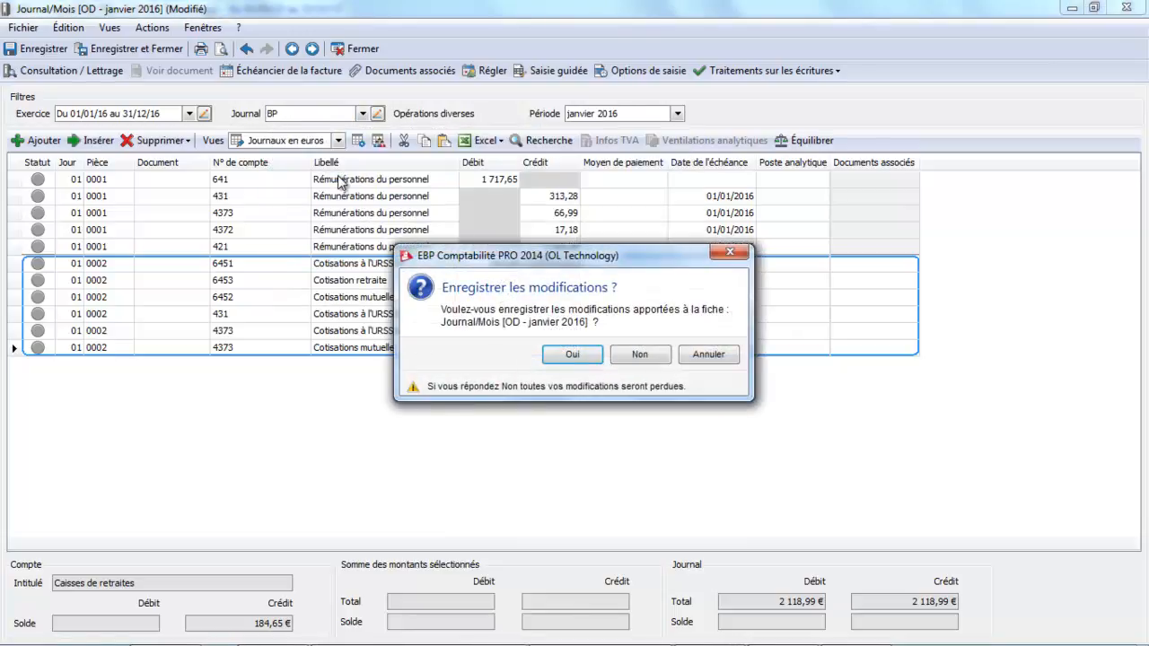
{"action": "left_click", "coordinate": [571, 355]}
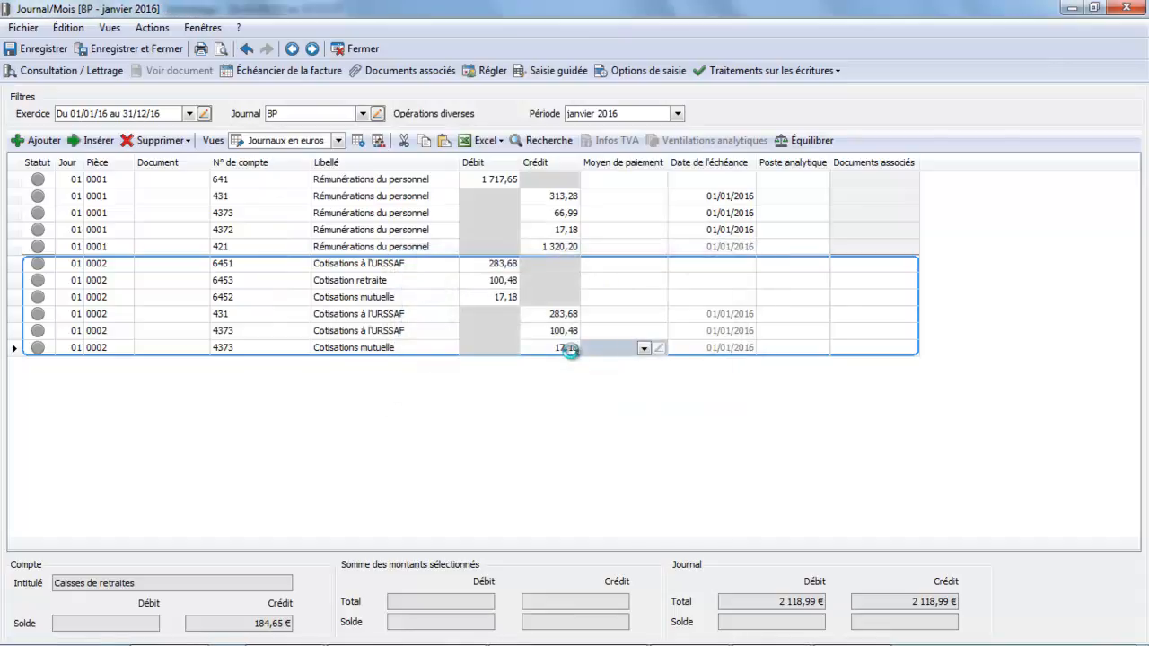
Add a first entry on day 01 in the BP journal with account 421 (Personnel - Rémunérations dues)
{"action": "left_click", "coordinate": [43, 141]}
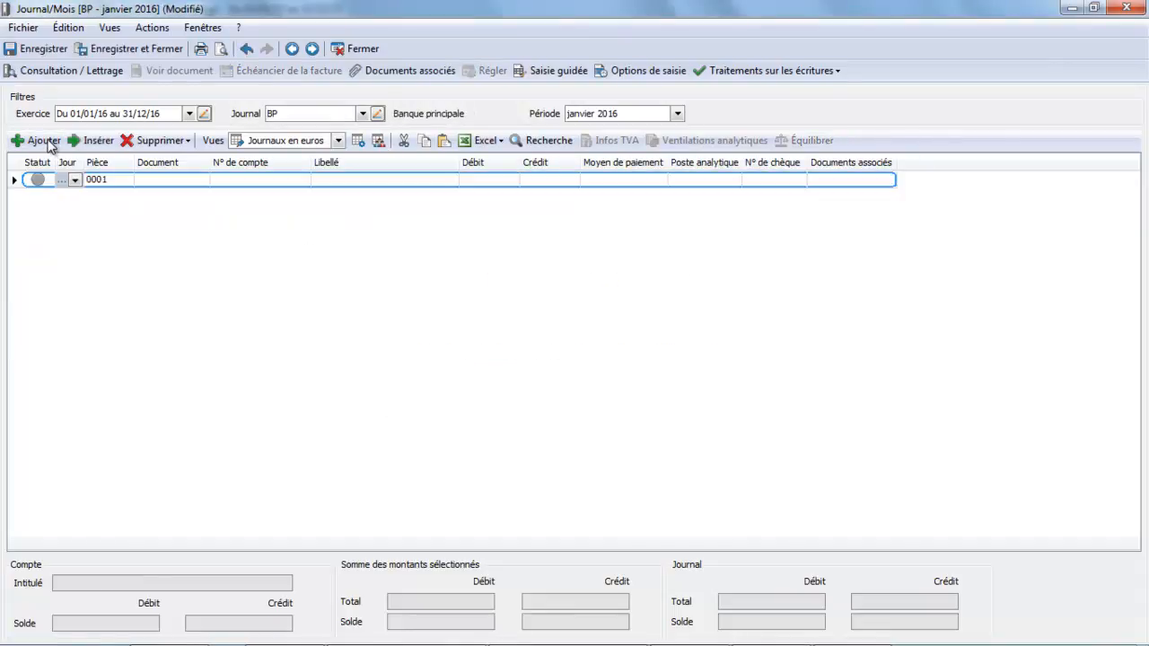
{"action": "left_click", "coordinate": [219, 179]}
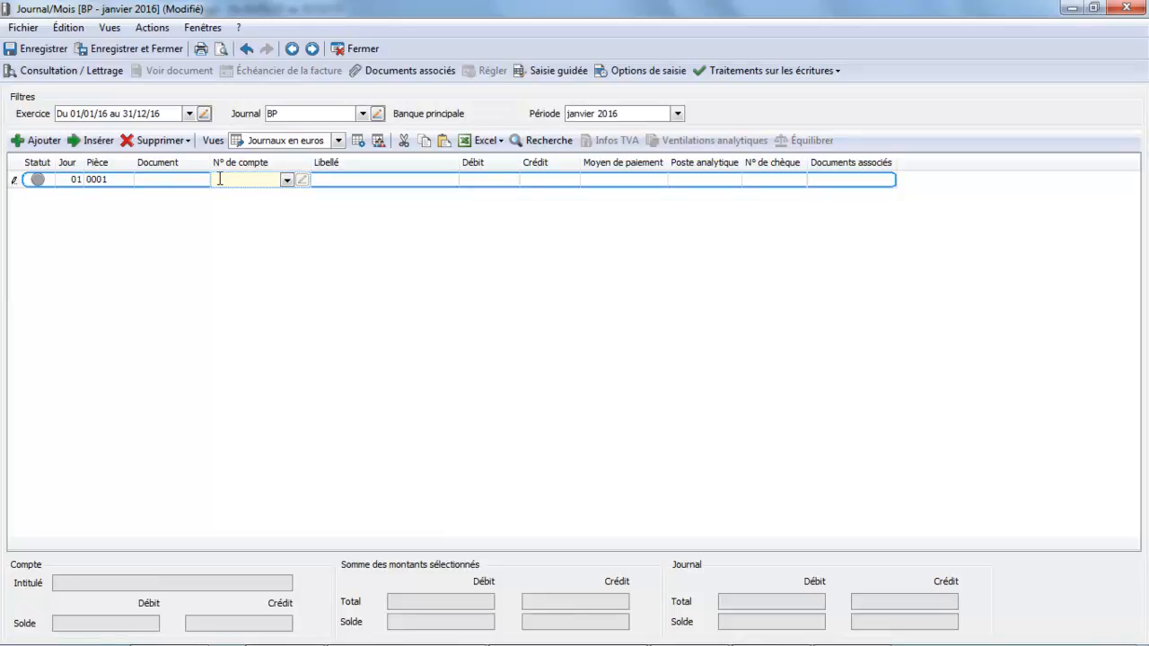
{"action": "type", "text": "421"}
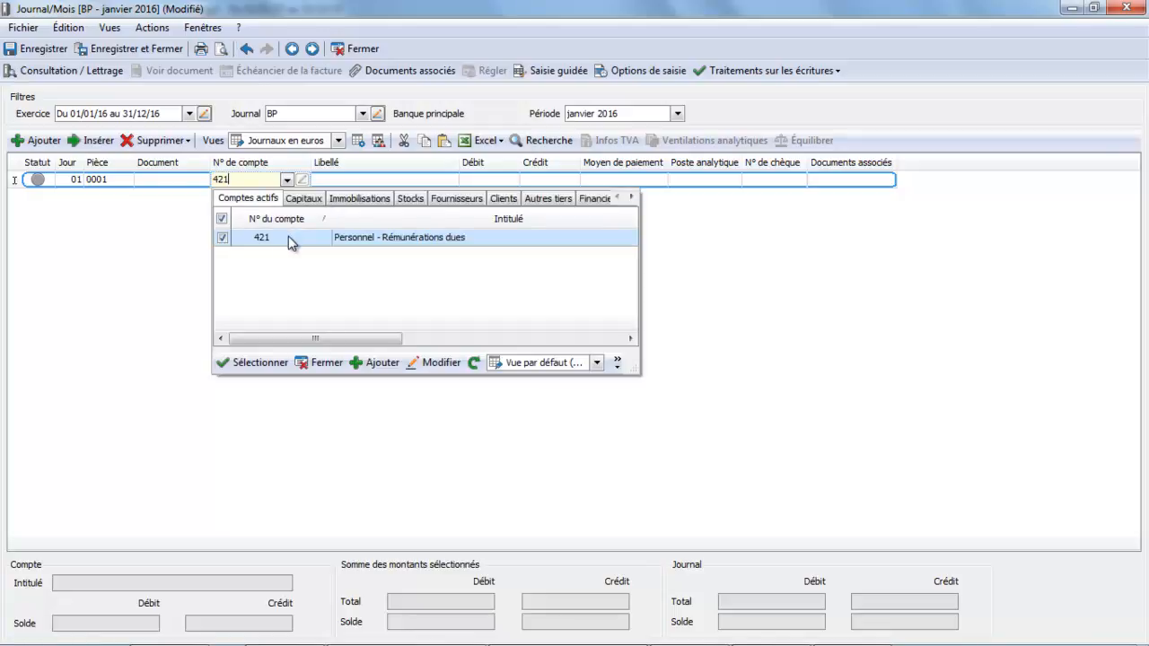
{"action": "left_click", "coordinate": [290, 239]}
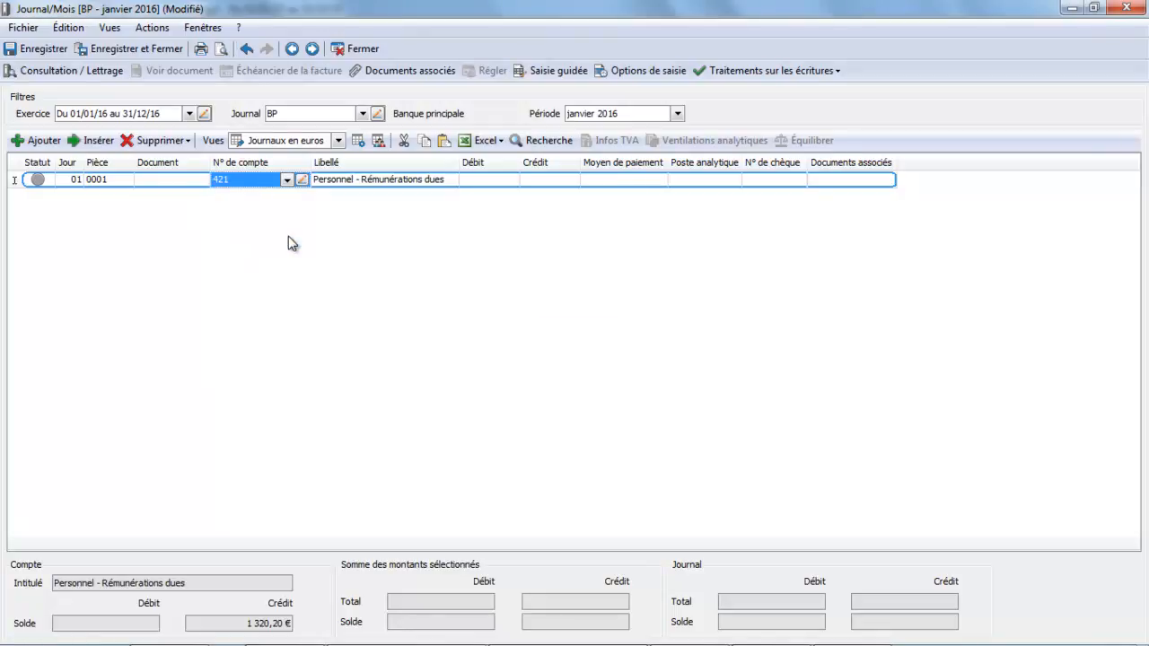
Consult the ledger of account 421 and set the debit of its line in the BP journal to 1320,20
{"action": "left_click", "coordinate": [489, 181]}
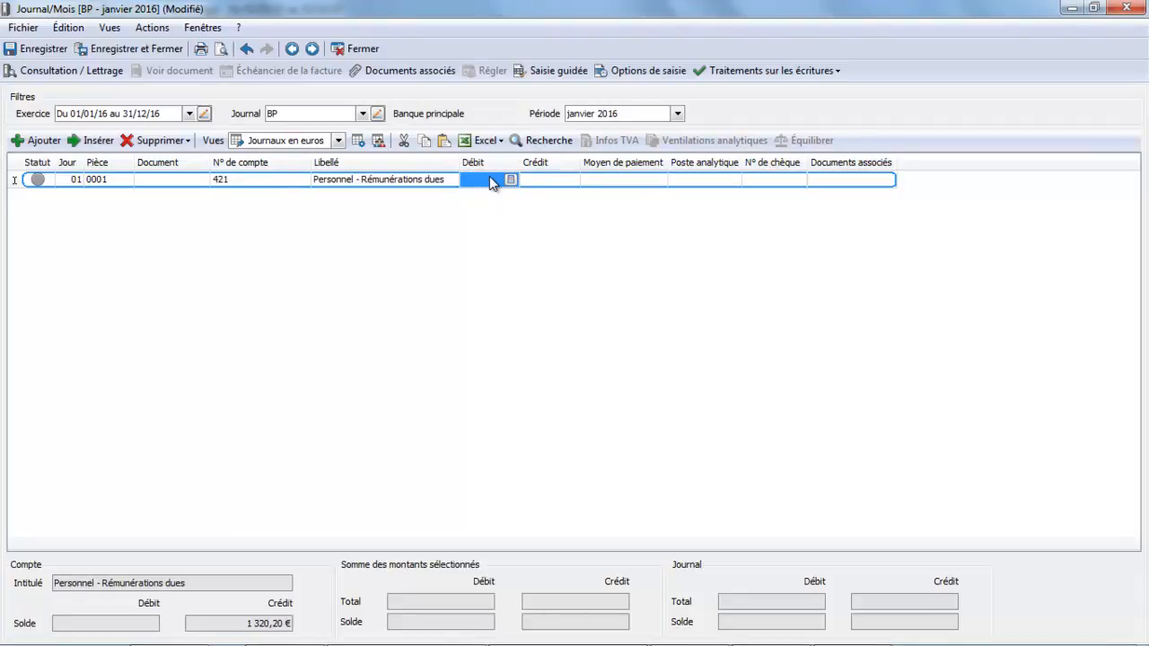
{"action": "left_click", "coordinate": [78, 69]}
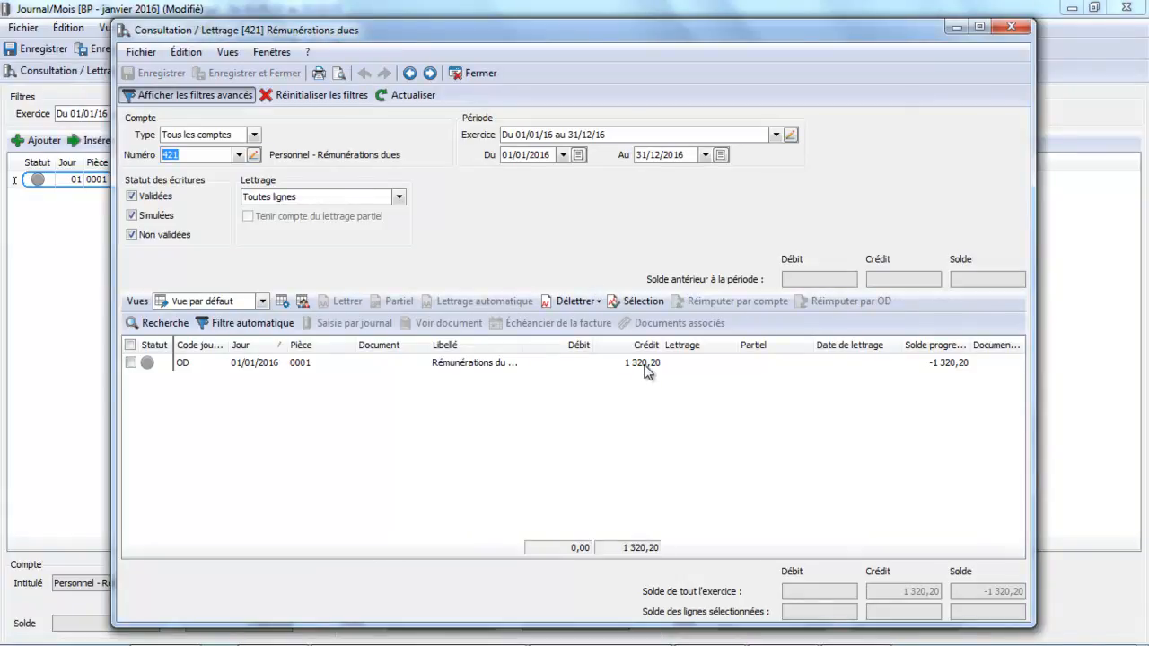
{"action": "left_click", "coordinate": [476, 74]}
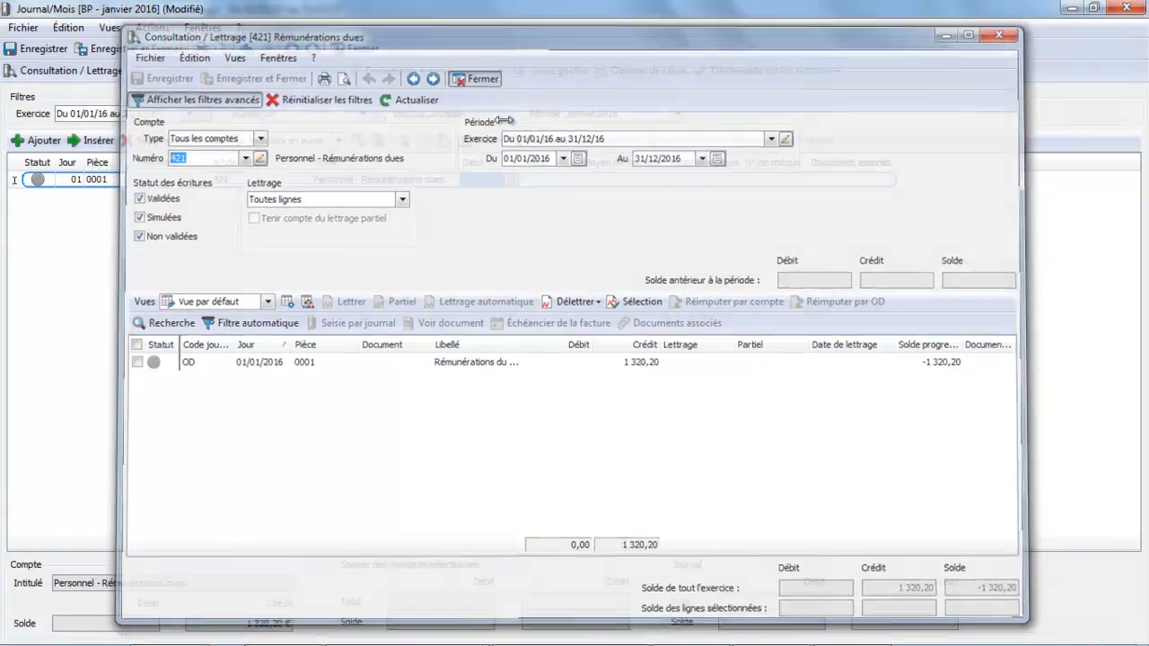
{"action": "left_click", "coordinate": [472, 180]}
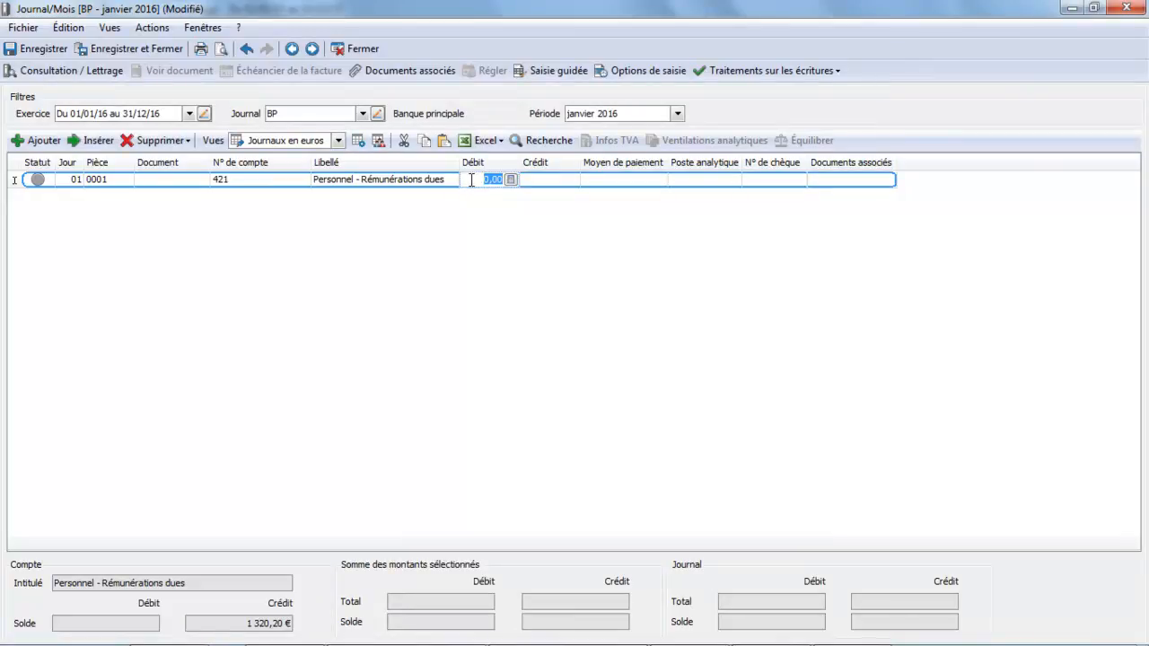
{"action": "type", "text": "1320,20"}
{"action": "key", "text": "Return"}
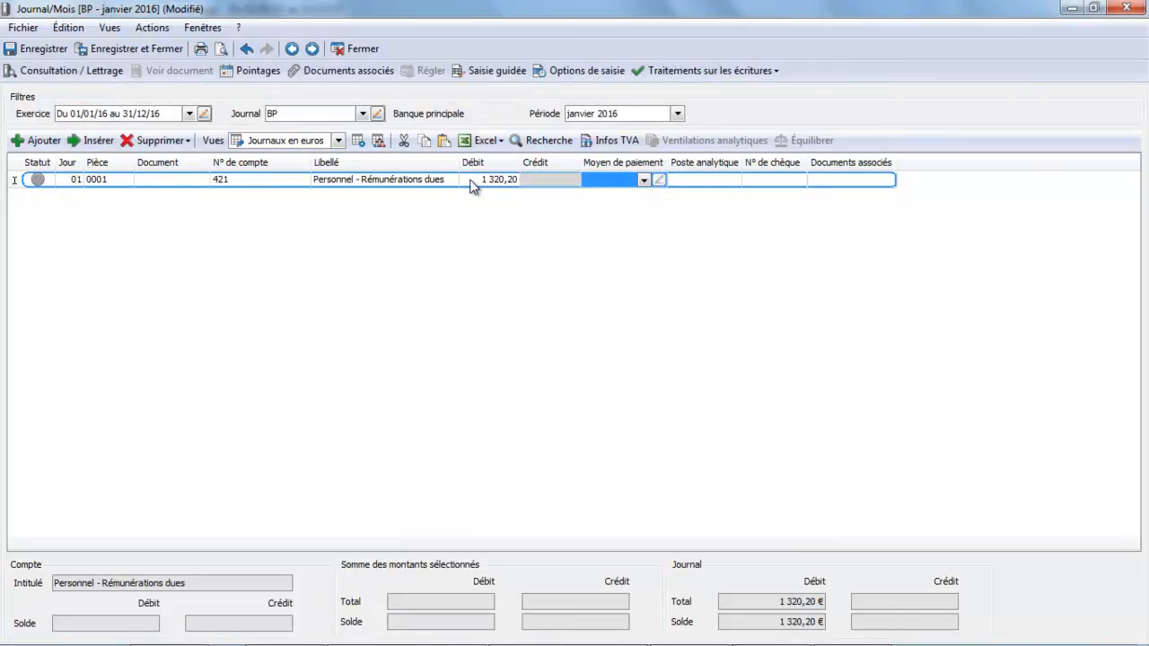
Complete the entry with the counterpart line on bank account 5121, credit 1 320,20, and start entry 0002
{"action": "key", "text": "Return"}
{"action": "key", "text": "Return"}
{"action": "key", "text": "Return"}
{"action": "key", "text": "Return"}
{"action": "key", "text": "Return"}
{"action": "key", "text": "Return"}
{"action": "key", "text": "Return"}
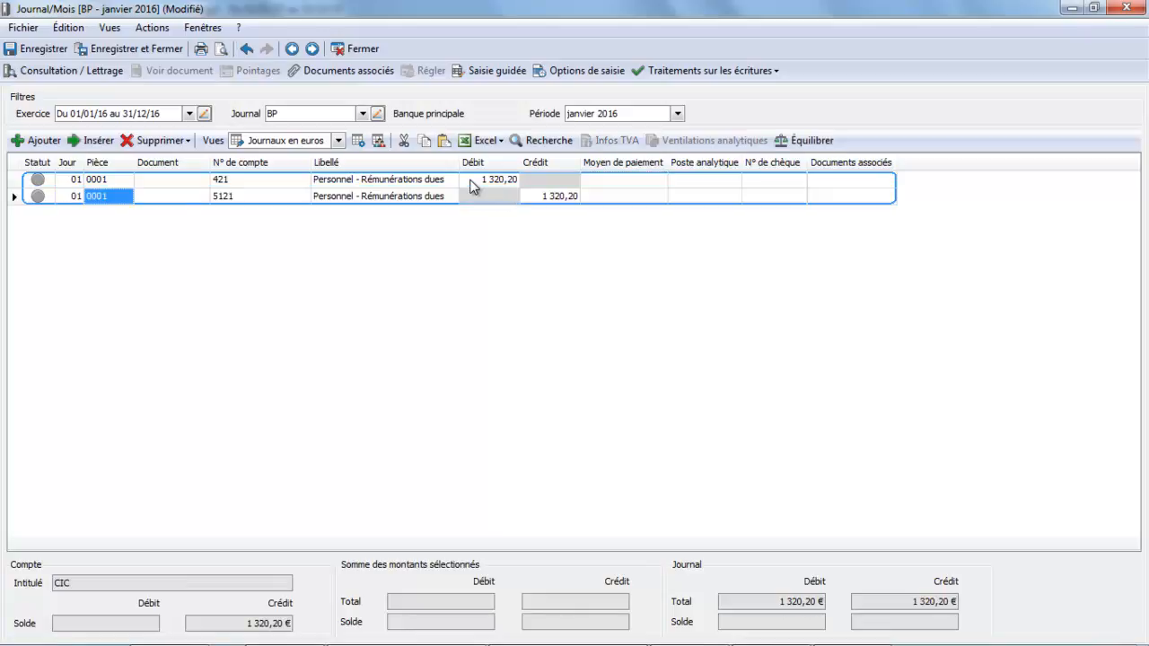
{"action": "key", "text": "Return"}
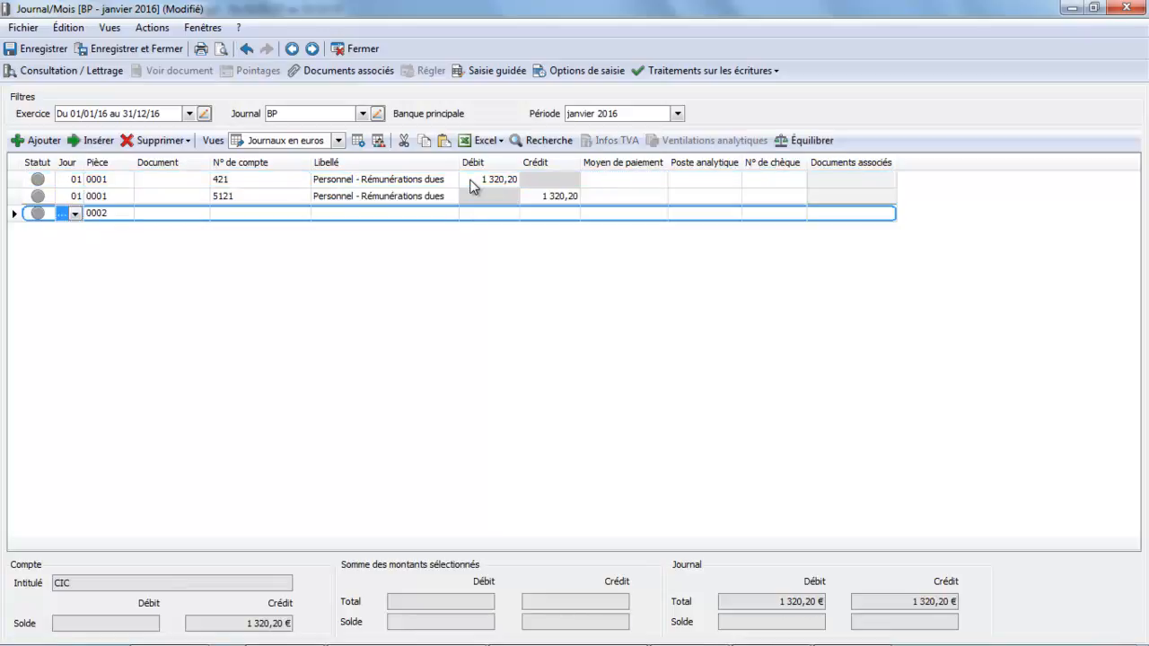
Assign account 431 (Sécurité sociale) to the first line of entry 0002 in the BP journal, dated day 01
{"action": "key", "text": "Return"}
{"action": "key", "text": "Return"}
{"action": "key", "text": "Return"}
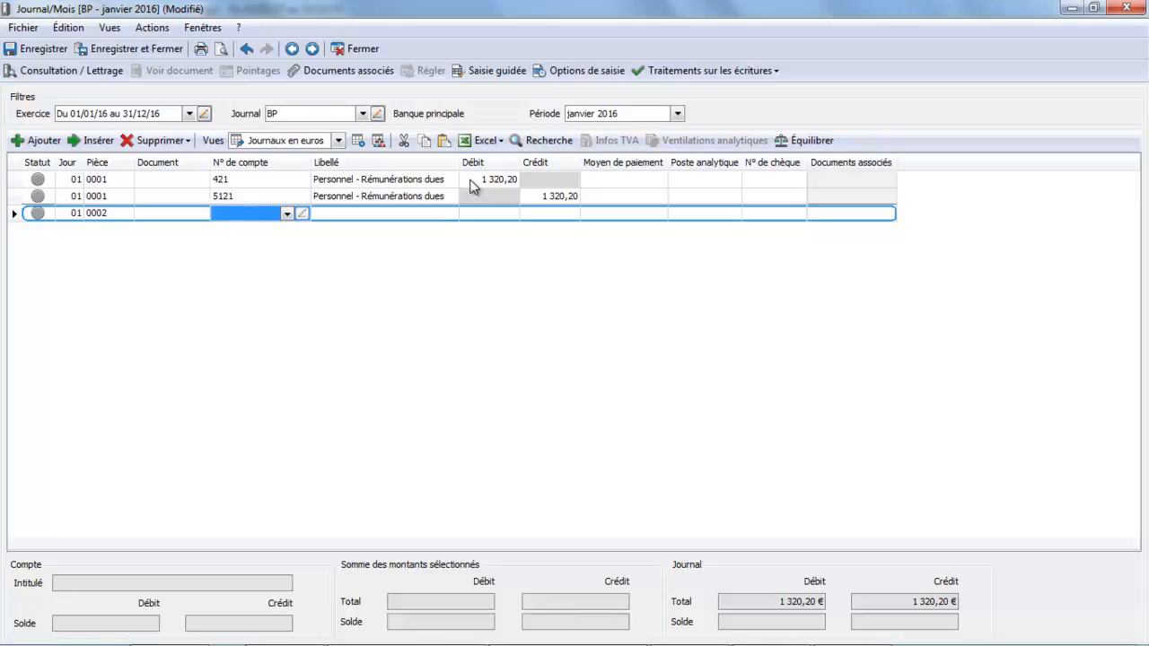
{"action": "type", "text": "431"}
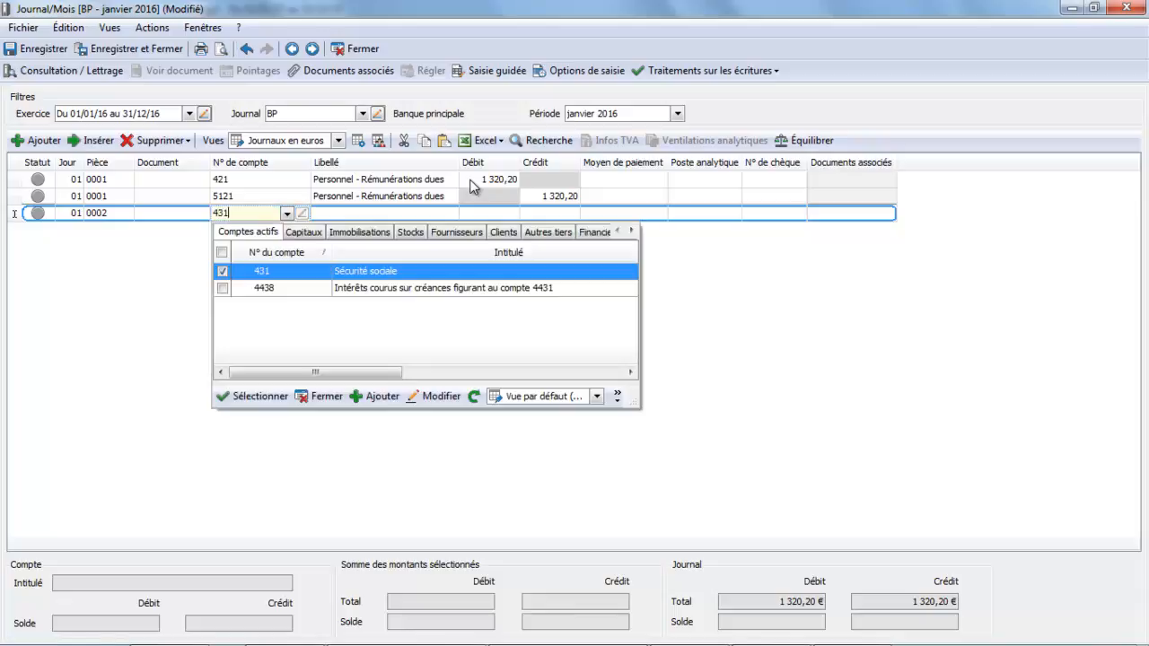
{"action": "double_click", "coordinate": [381, 272]}
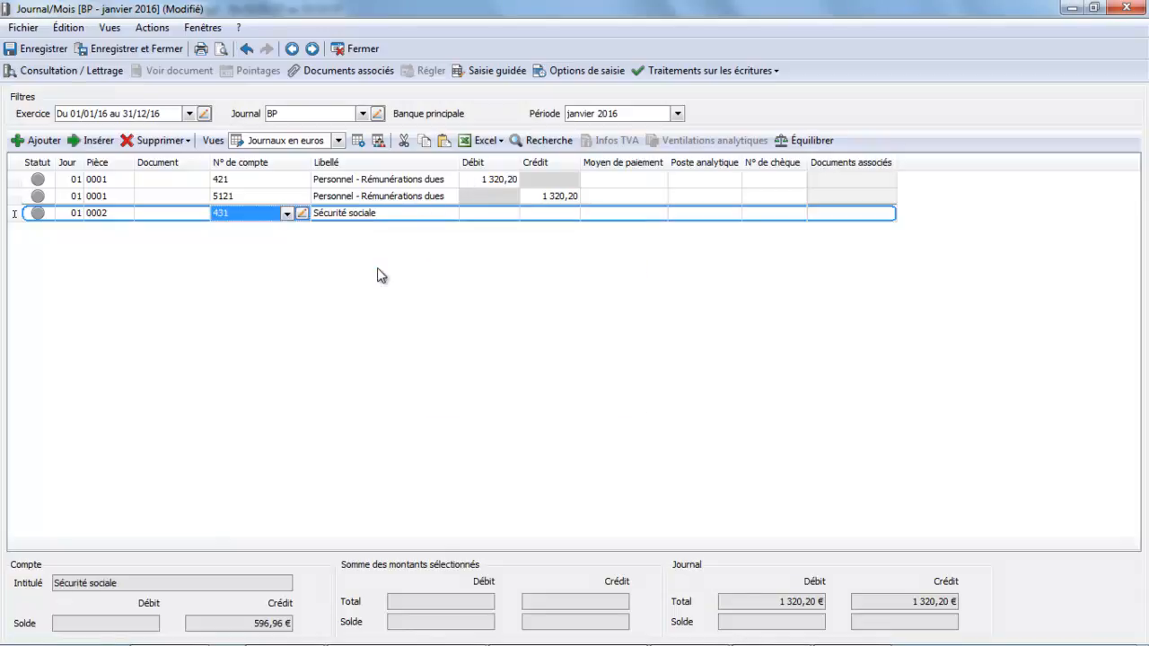
Consult the ledger of account 431 and set the debit of its line in entry 0002 to 596,96
{"action": "left_click", "coordinate": [57, 72]}
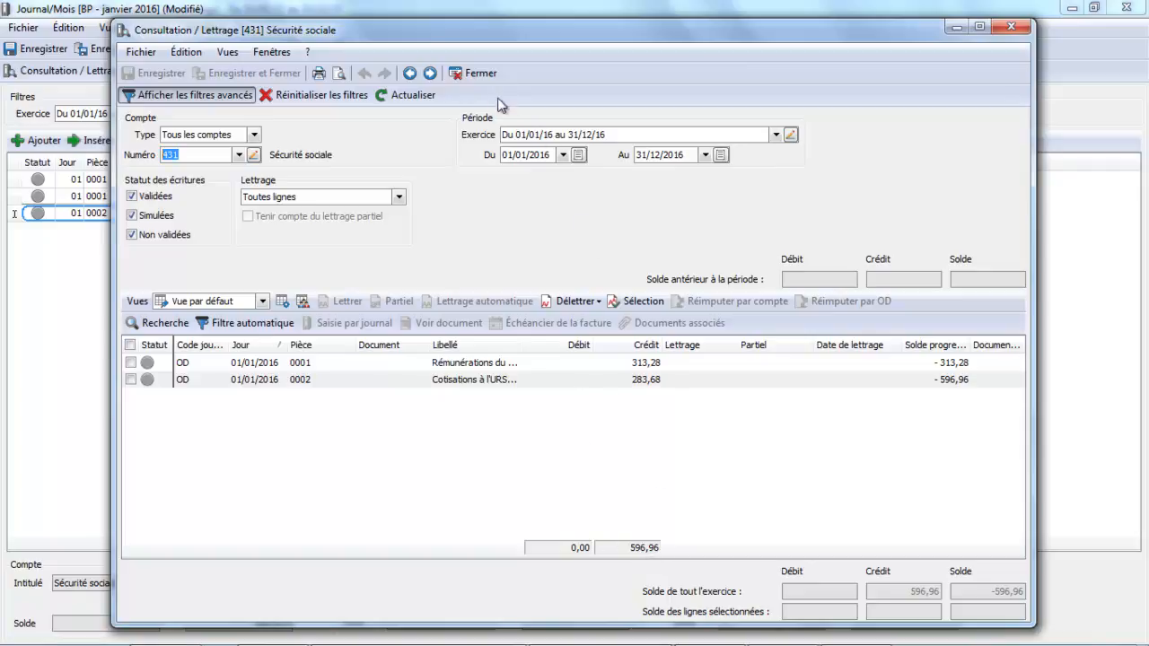
{"action": "left_click", "coordinate": [483, 73]}
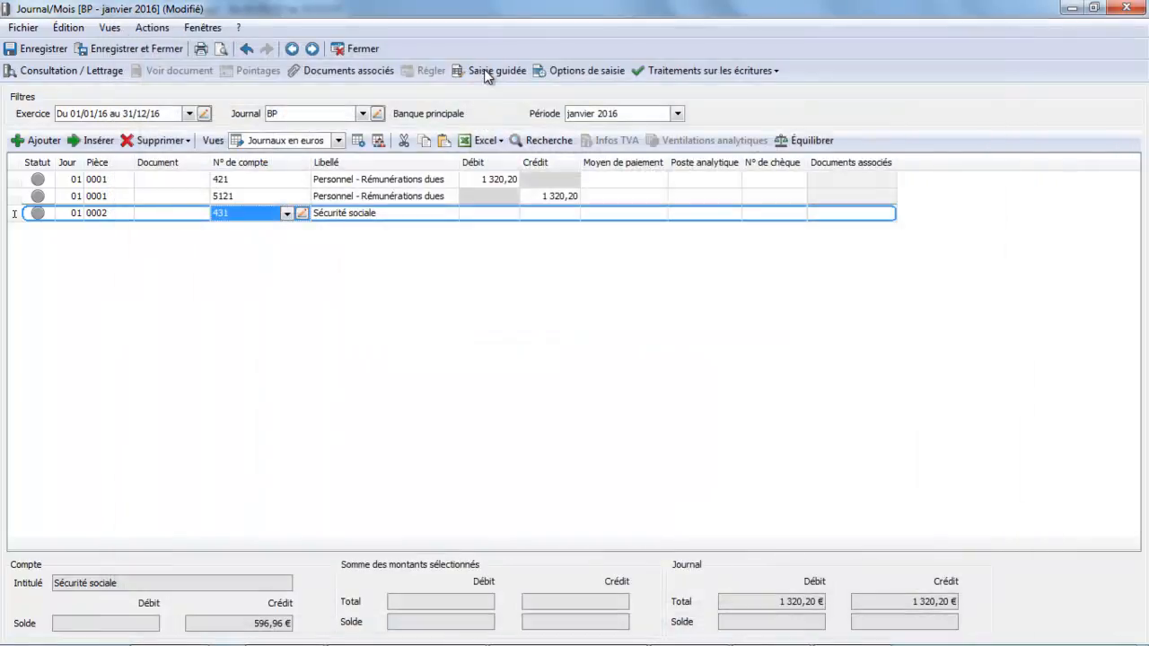
{"action": "left_click", "coordinate": [485, 217]}
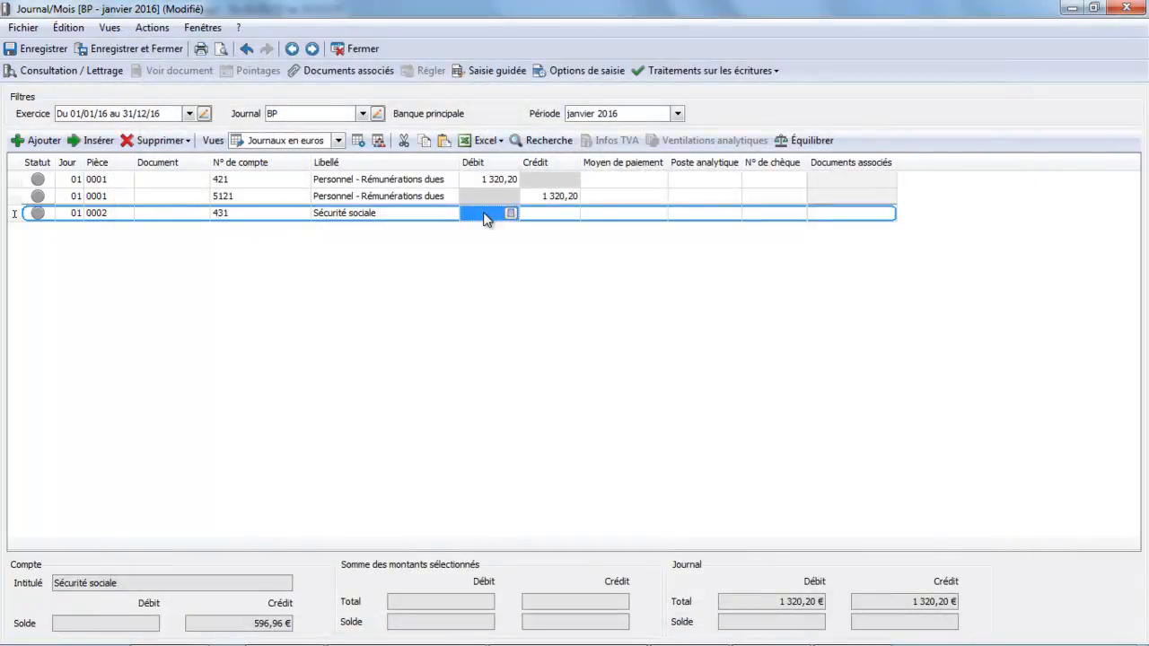
{"action": "type", "text": "596,96"}
{"action": "key", "text": "Return"}
{"action": "key", "text": "Return"}
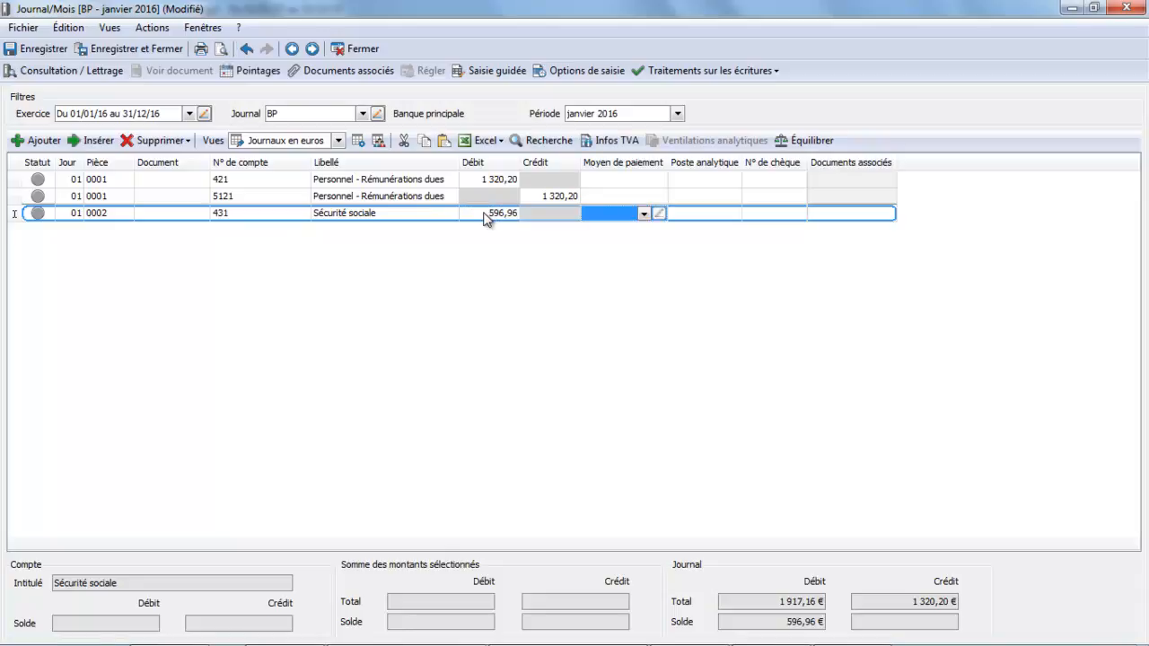
Complete entry 0002 with the counterpart line on bank account 5121, credit 596,96, and start entry 0003 on day 01
{"action": "key", "text": "Return"}
{"action": "key", "text": "Return"}
{"action": "key", "text": "Return"}
{"action": "key", "text": "Return"}
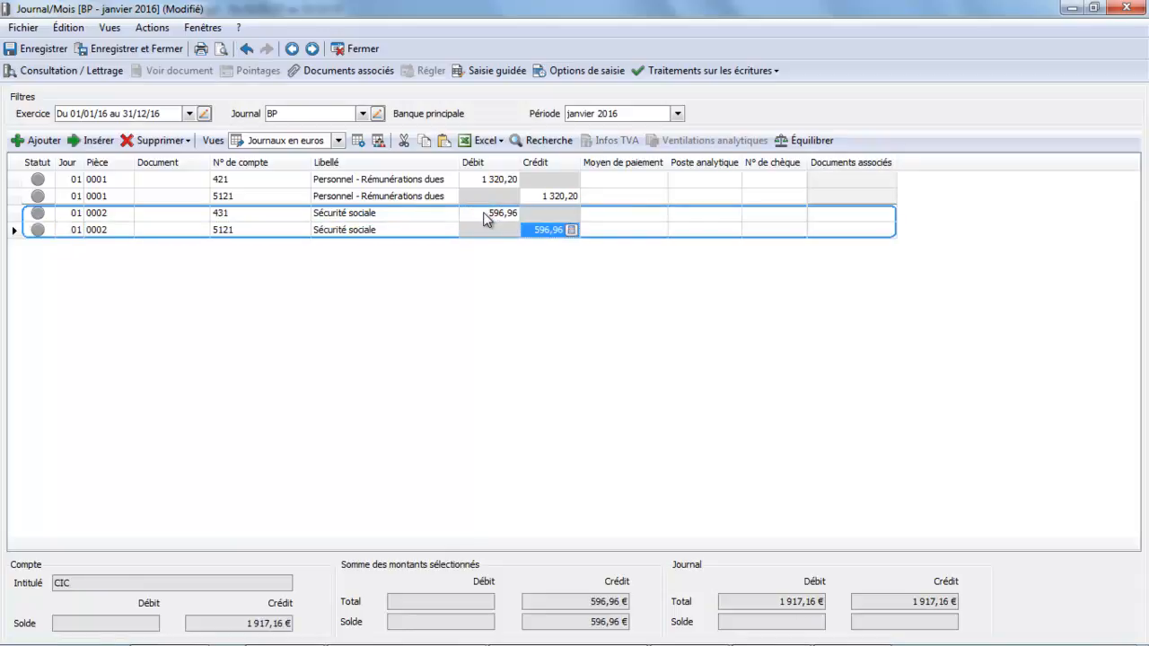
{"action": "key", "text": "Return"}
{"action": "key", "text": "Return"}
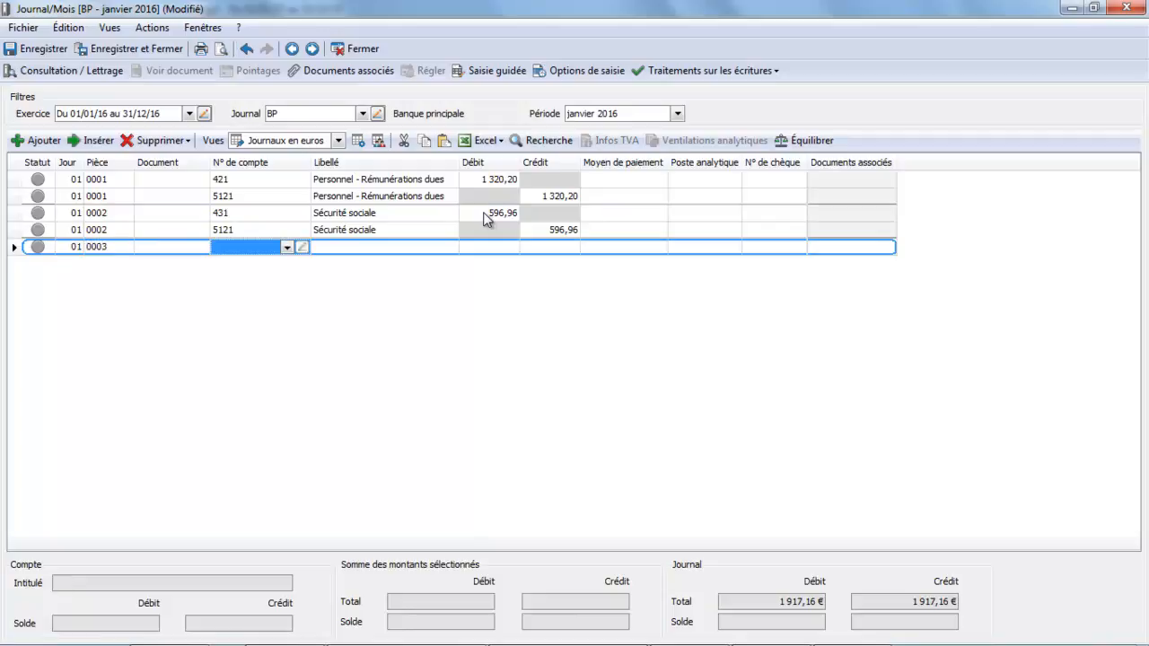
Assign account 4373 (Caisses de retraites) to the first line of entry 0003 and consult the account's ledger
{"action": "type", "text": "437"}
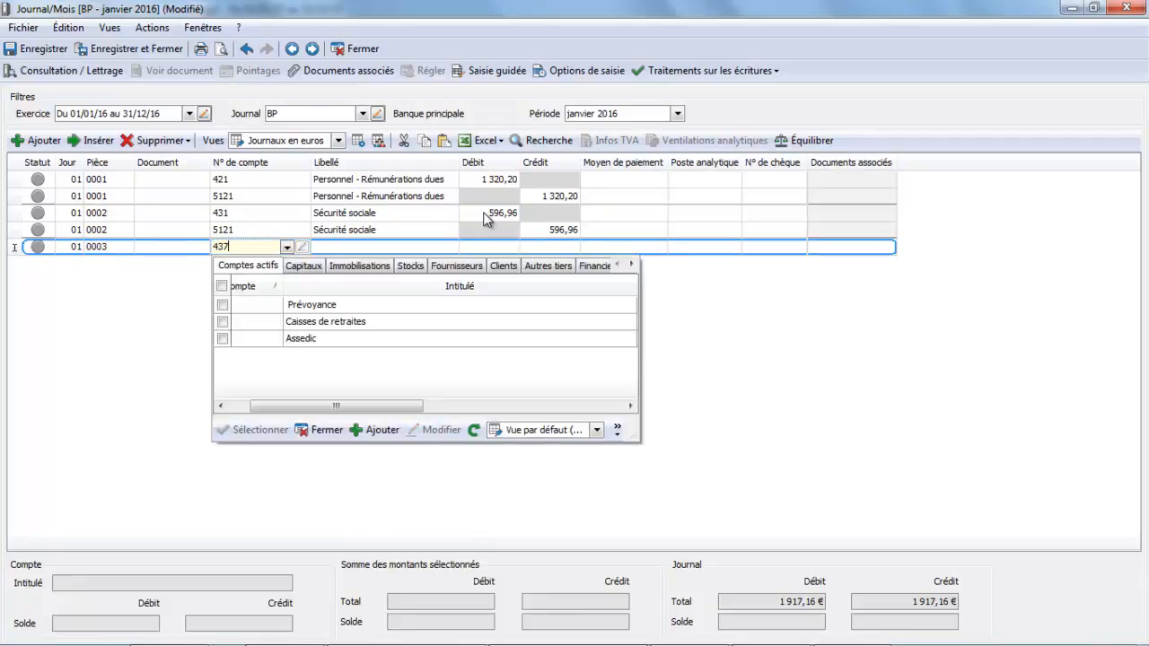
{"action": "double_click", "coordinate": [379, 321]}
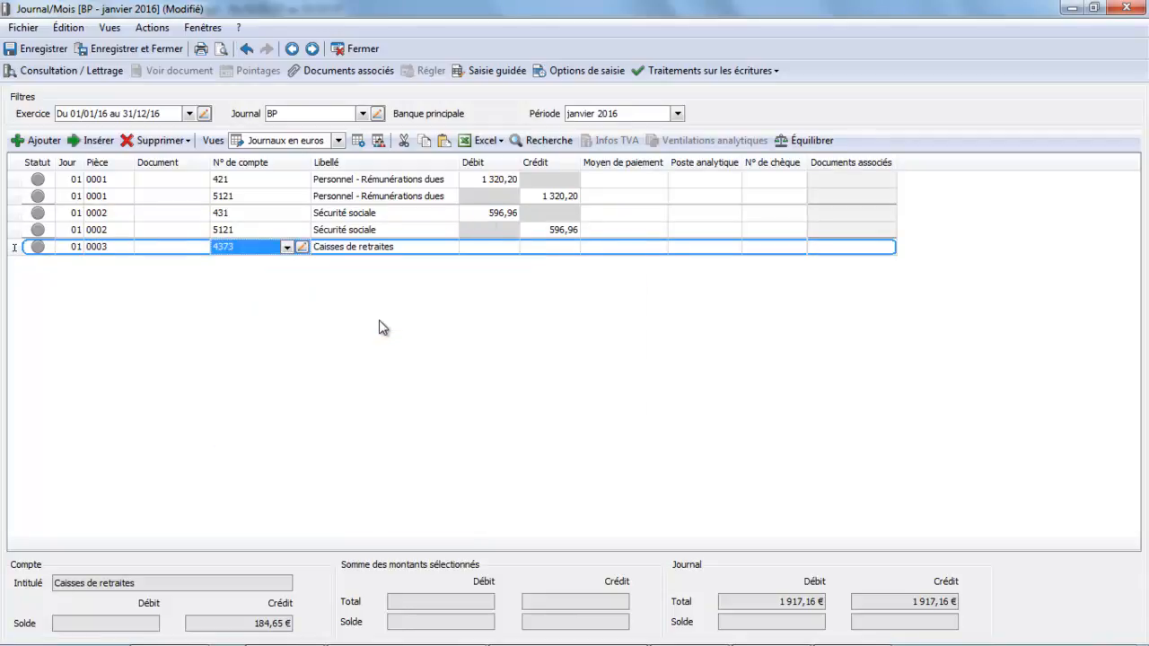
{"action": "left_click", "coordinate": [53, 71]}
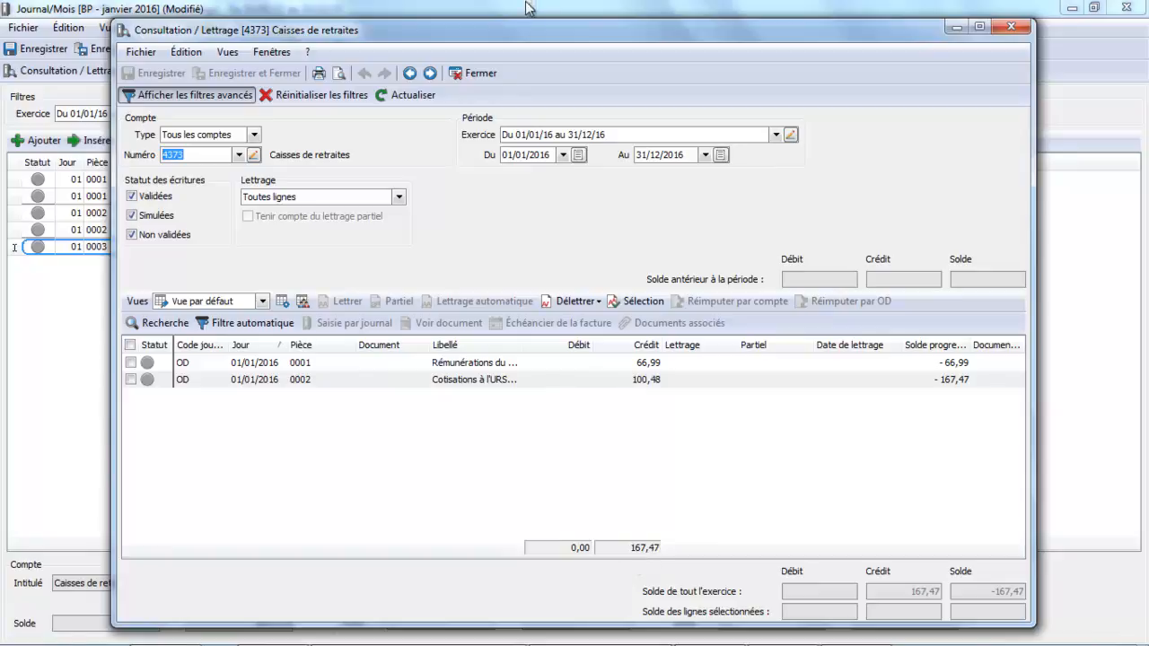
{"action": "left_click", "coordinate": [471, 76]}
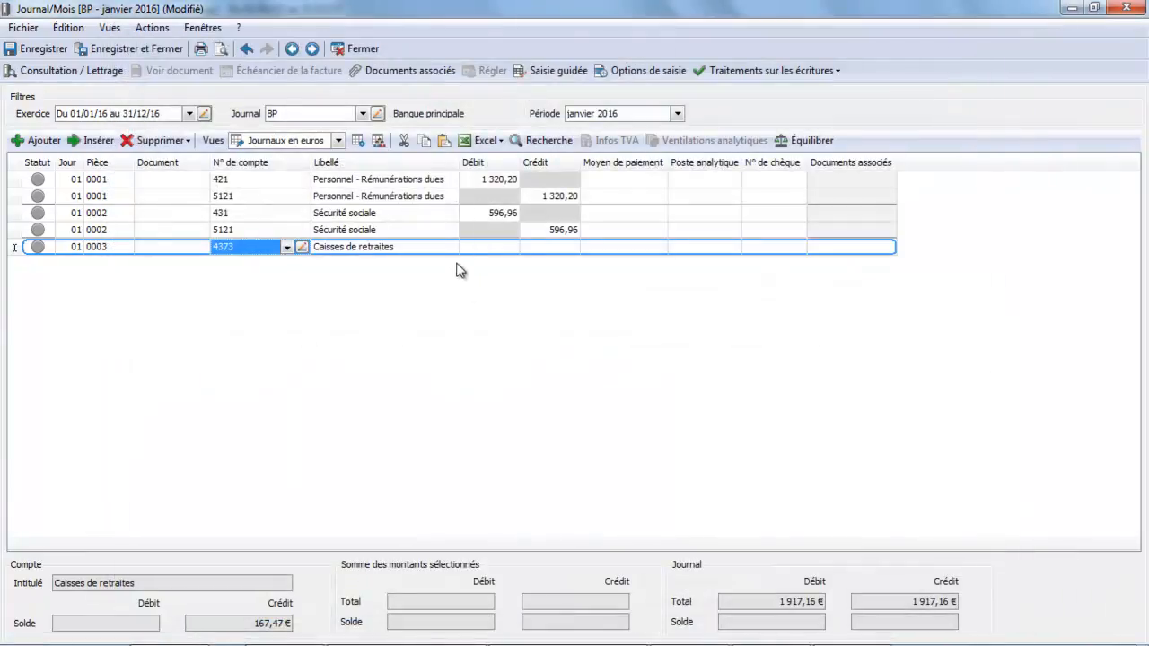
Set the debit of the account 4373 line to 167,47 and generate the counterpart line on bank account 5121, credit 167,47
{"action": "left_click", "coordinate": [507, 249]}
{"action": "type", "text": "167,"}
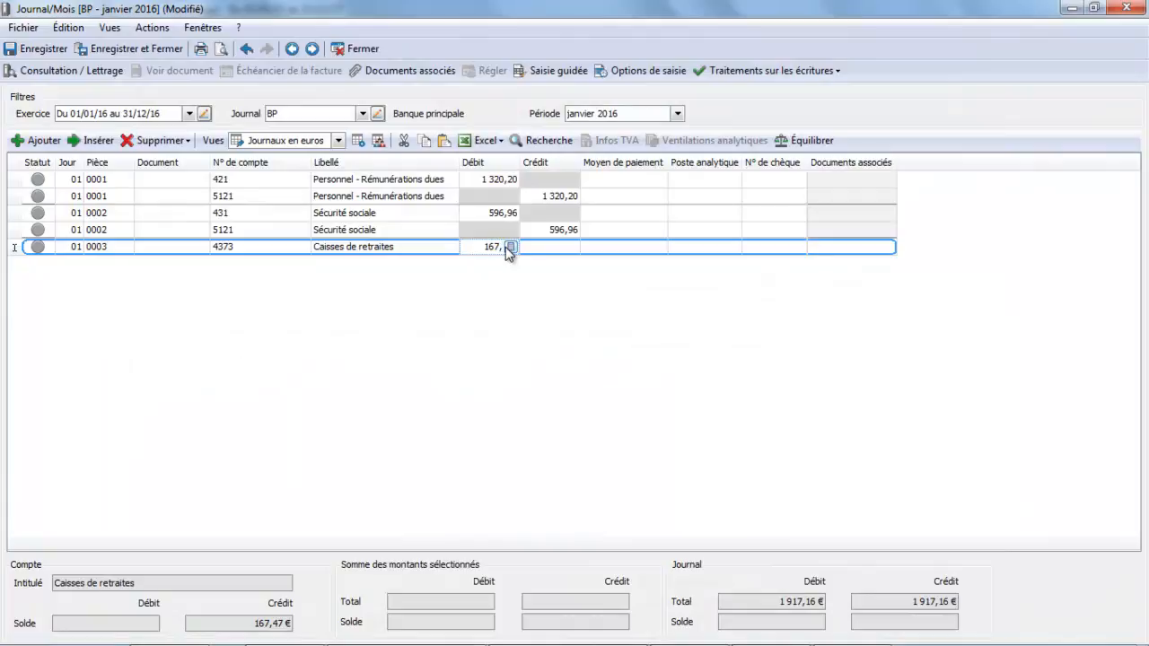
{"action": "type", "text": "47"}
{"action": "key", "text": "Tab"}
{"action": "key", "text": "Tab"}
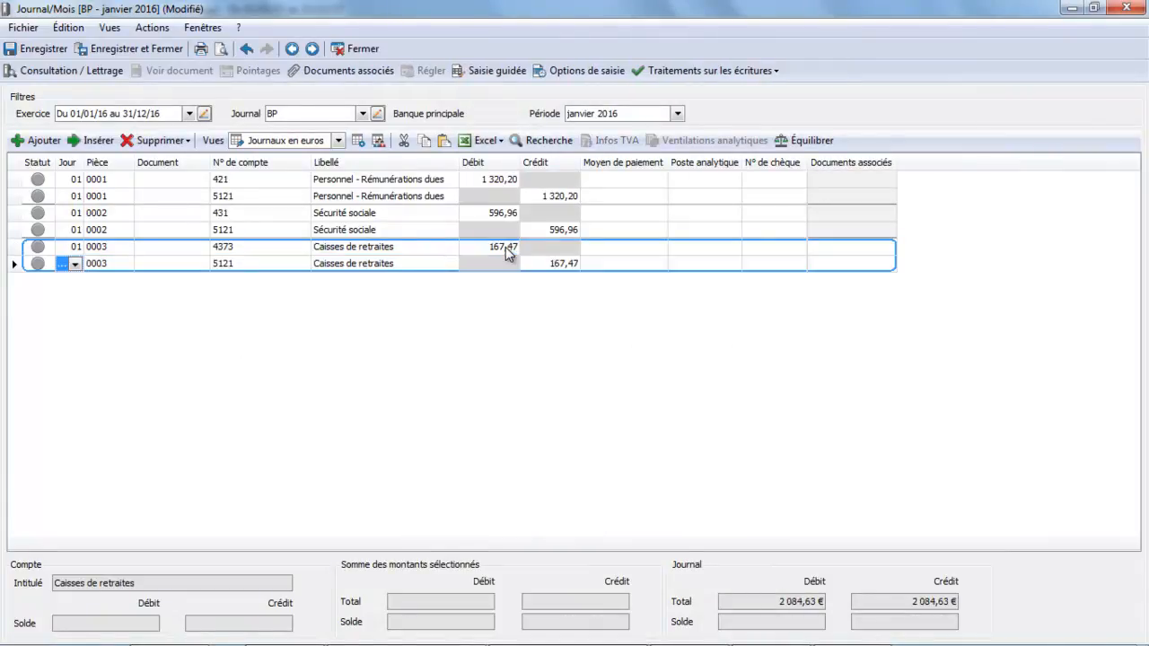
Accept the bank counterpart line of entry 0003 and start entry 0004 on day 01, ready for its account number
{"action": "key", "text": "Tab"}
{"action": "key", "text": "Tab"}
{"action": "key", "text": "Tab"}
{"action": "key", "text": "Tab"}
{"action": "key", "text": "Tab"}
{"action": "key", "text": "Tab"}
{"action": "key", "text": "Tab"}
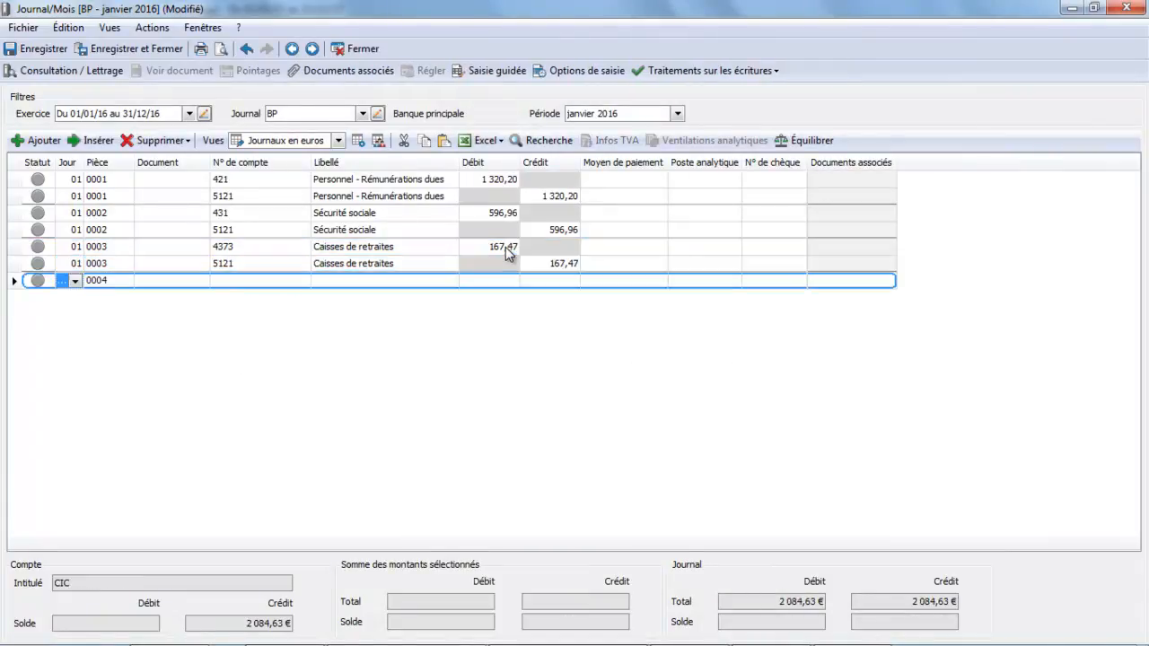
{"action": "key", "text": "Tab"}
{"action": "key", "text": "Tab"}
{"action": "key", "text": "Tab"}
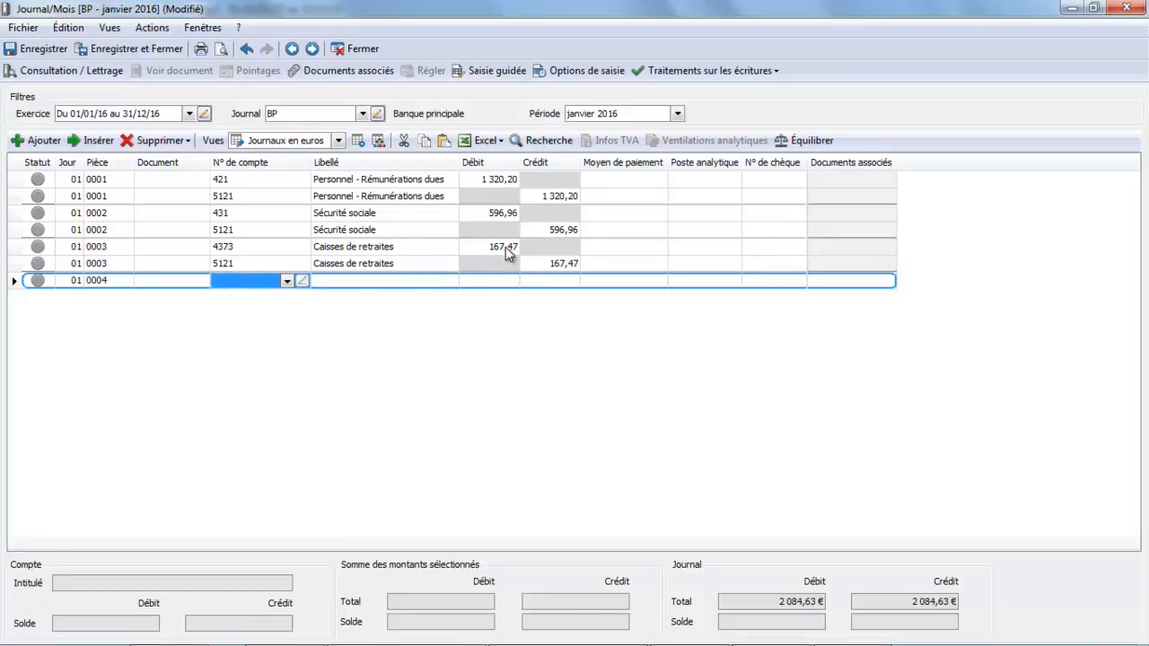
Assign account 4372 (Prévoyance) to the first line of entry 0004 and consult the account's ledger
{"action": "type", "text": "437"}
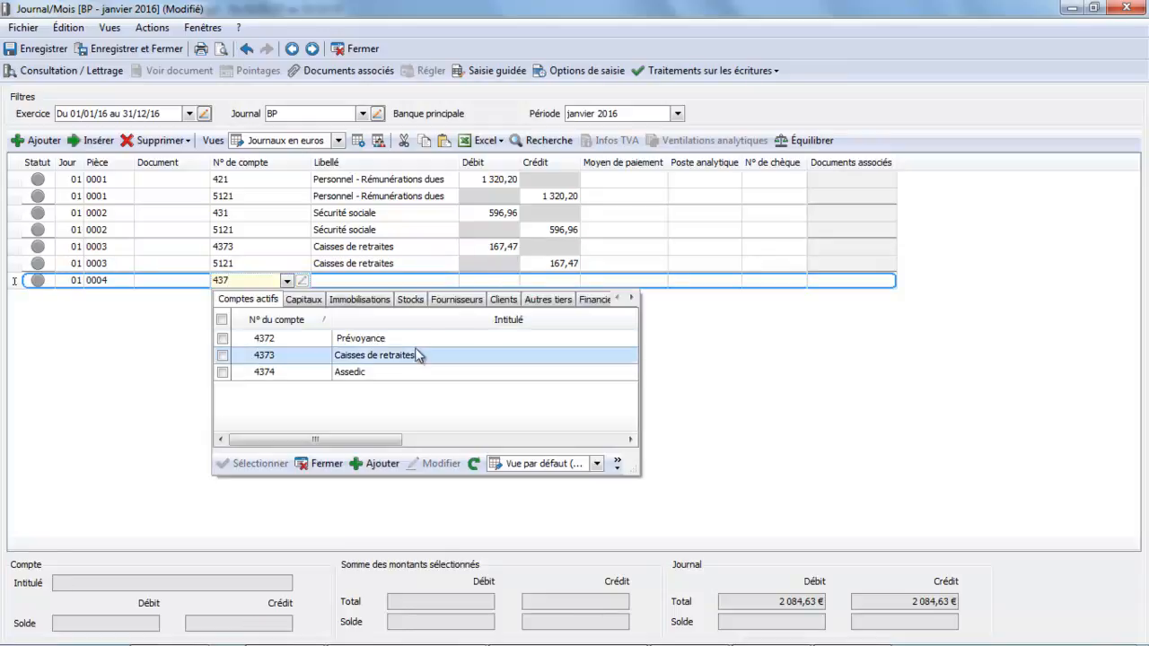
{"action": "left_click", "coordinate": [419, 339]}
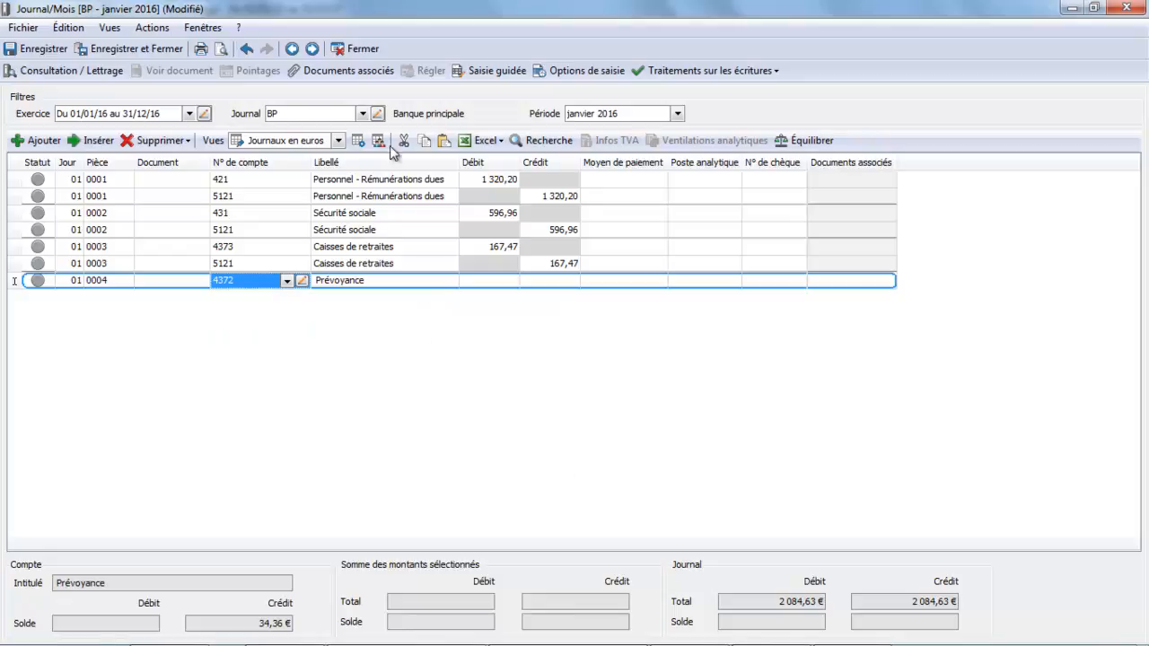
{"action": "left_click", "coordinate": [76, 71]}
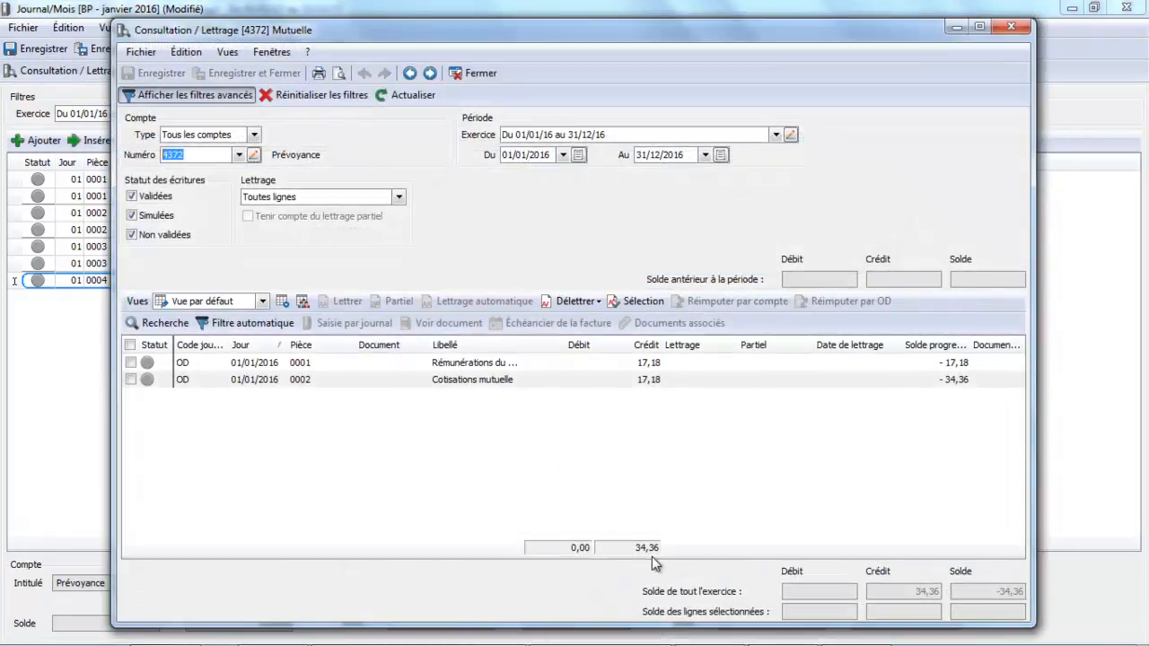
{"action": "left_click", "coordinate": [474, 72]}
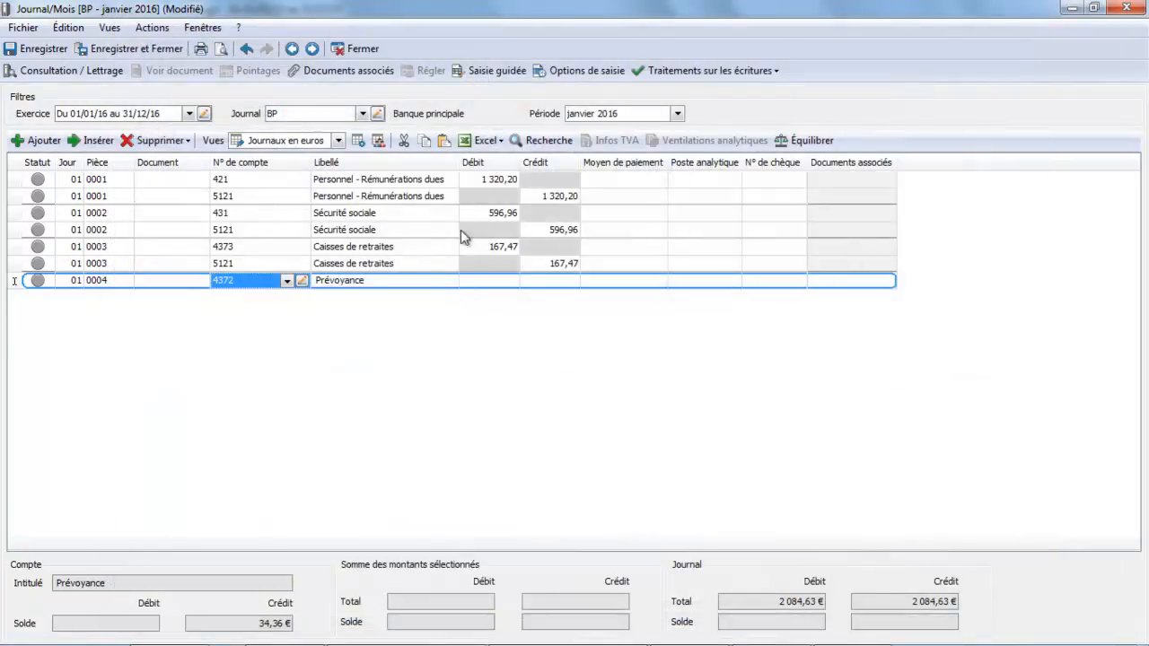
Set the debit of the account 4372 line to 34,36 and add the counterpart line on bank account 5121, credit 34,36
{"action": "left_click", "coordinate": [495, 285]}
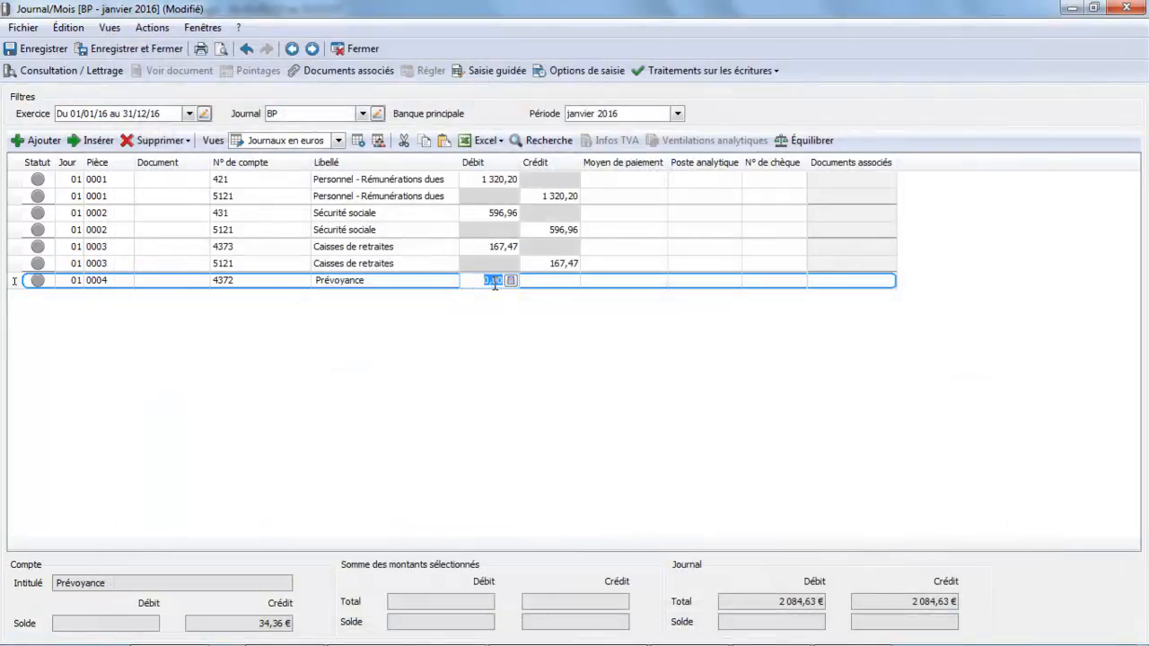
{"action": "type", "text": "34,36"}
{"action": "key", "text": "Tab"}
{"action": "key", "text": "Return"}
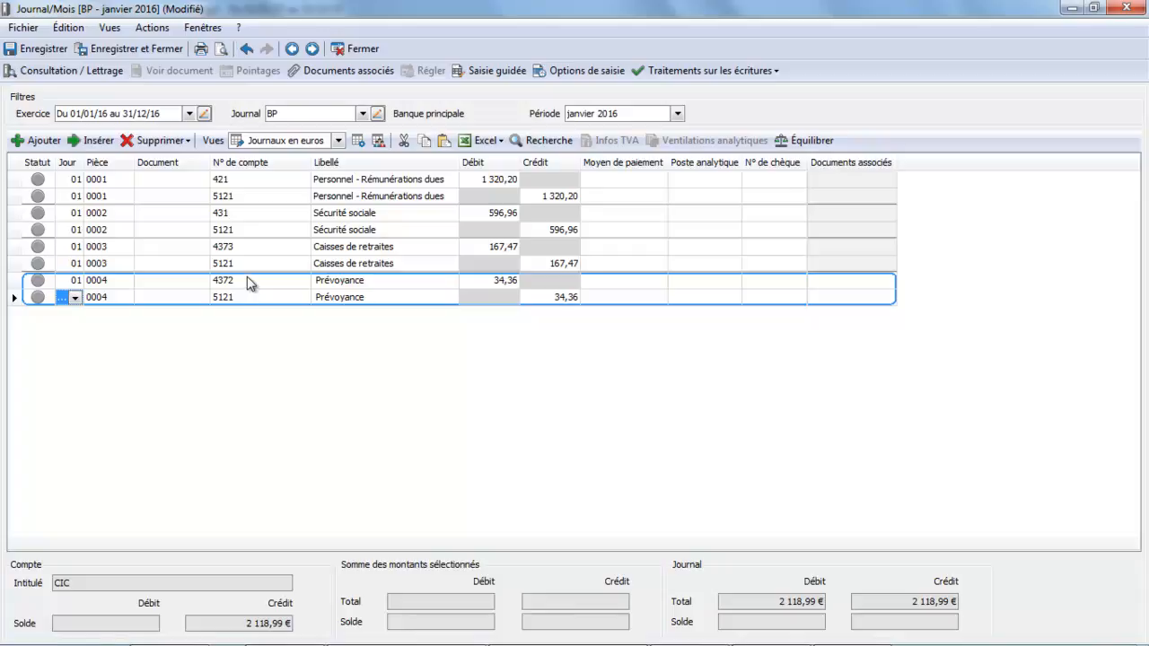
Save the BP journal's changes while switching to the OD journal (Opérations diverses), and return to the BP journal
{"action": "left_click", "coordinate": [363, 114]}
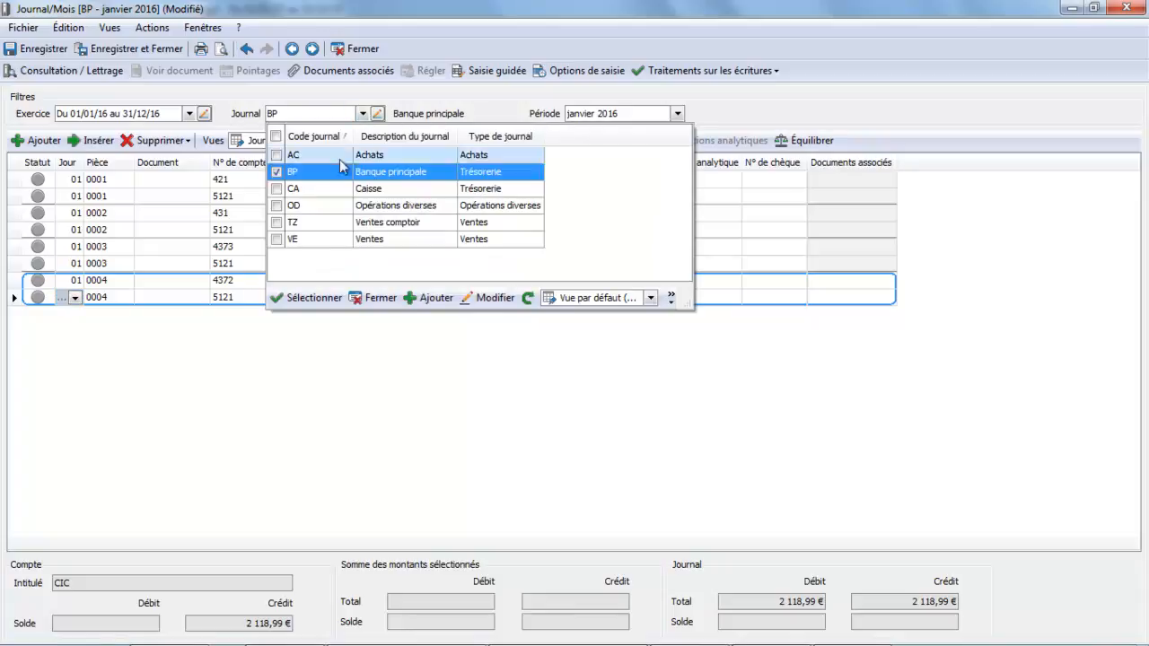
{"action": "left_click", "coordinate": [328, 213]}
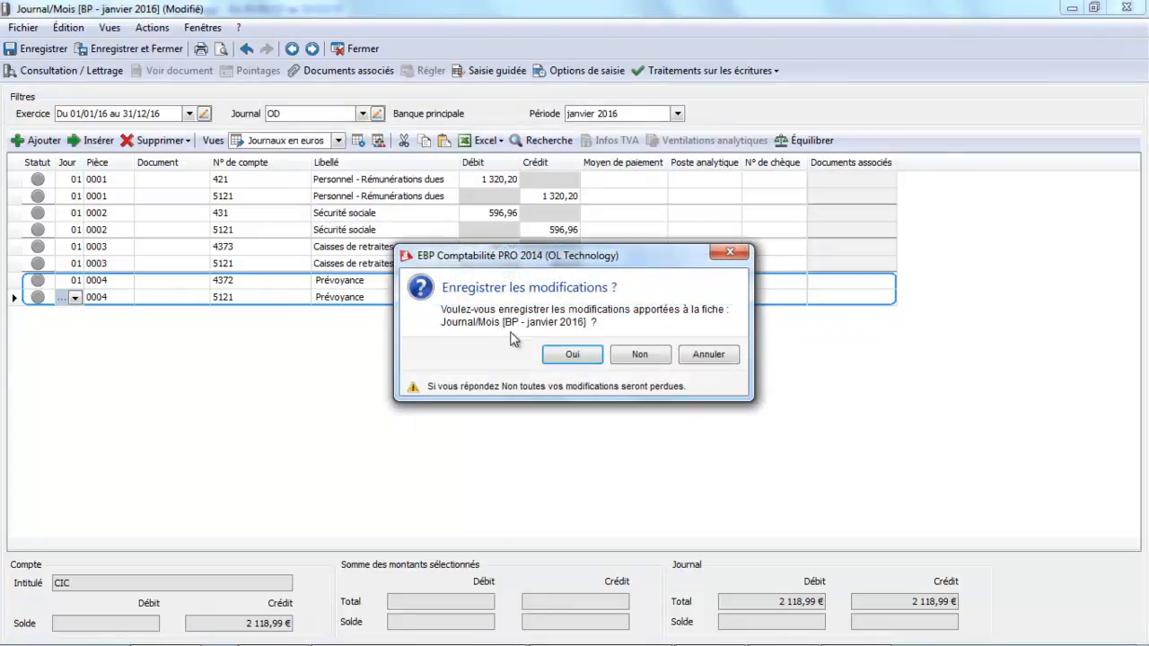
{"action": "left_click", "coordinate": [591, 355]}
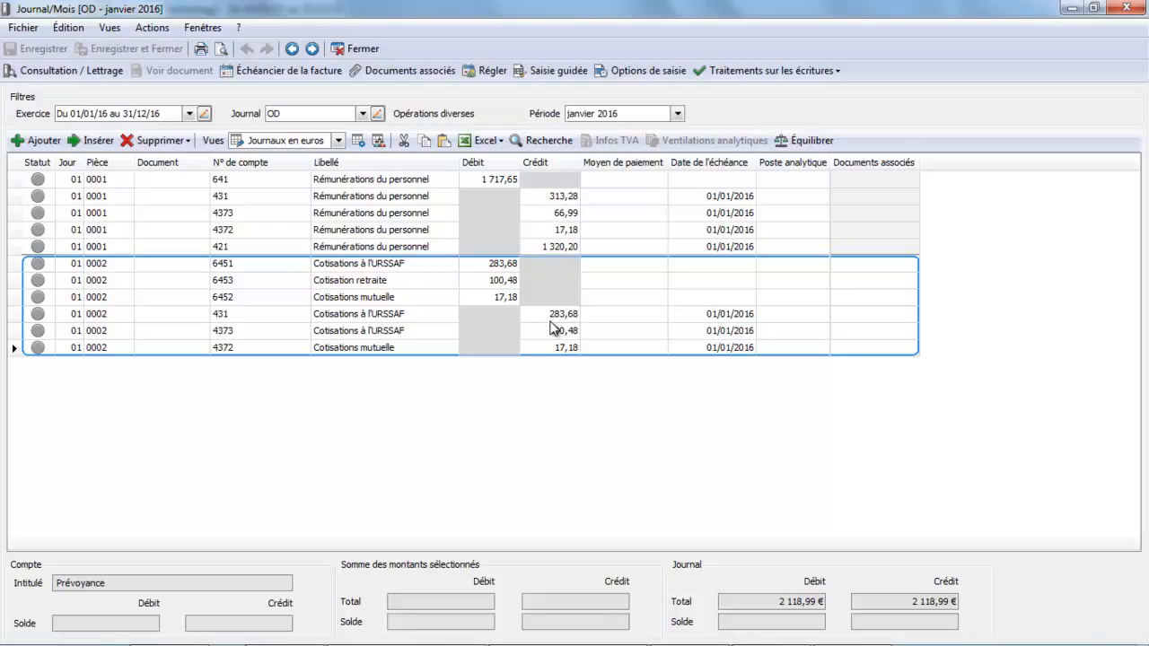
{"action": "left_click", "coordinate": [362, 116]}
{"action": "left_click", "coordinate": [330, 175]}
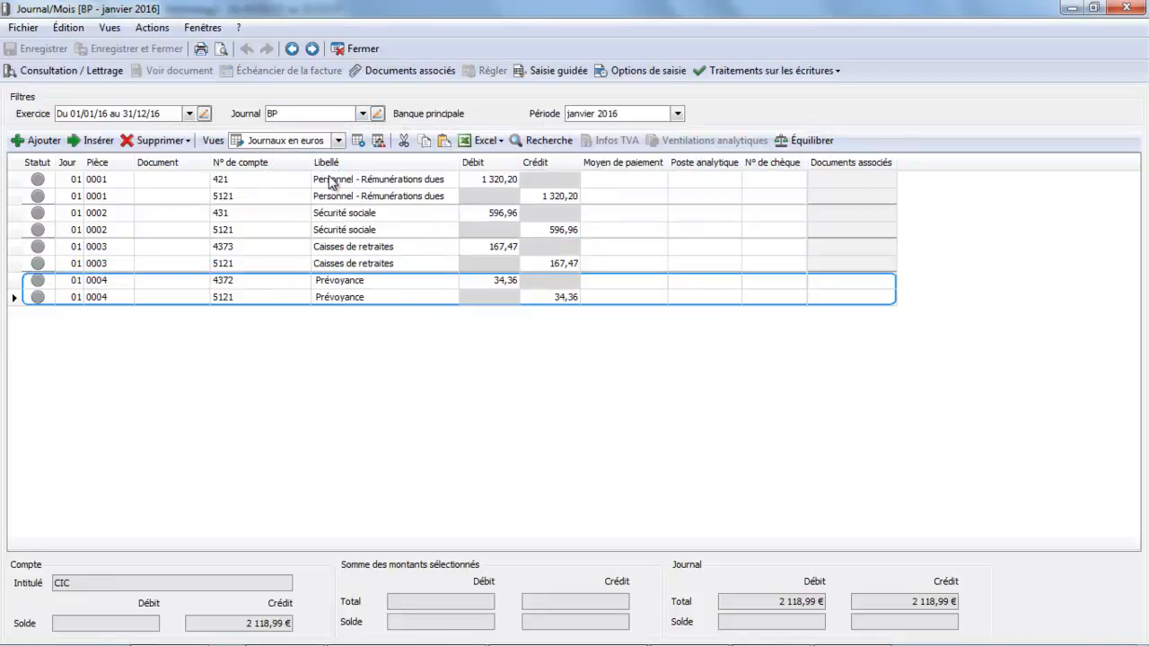